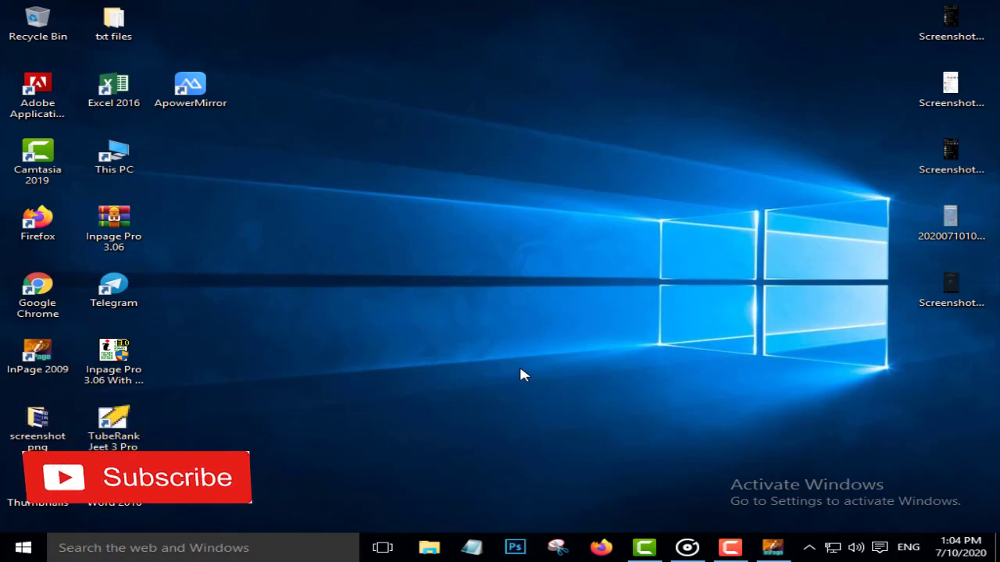
Switch to InPage and enlarge the lower part of page 3 to 100%
left_click(772, 547)
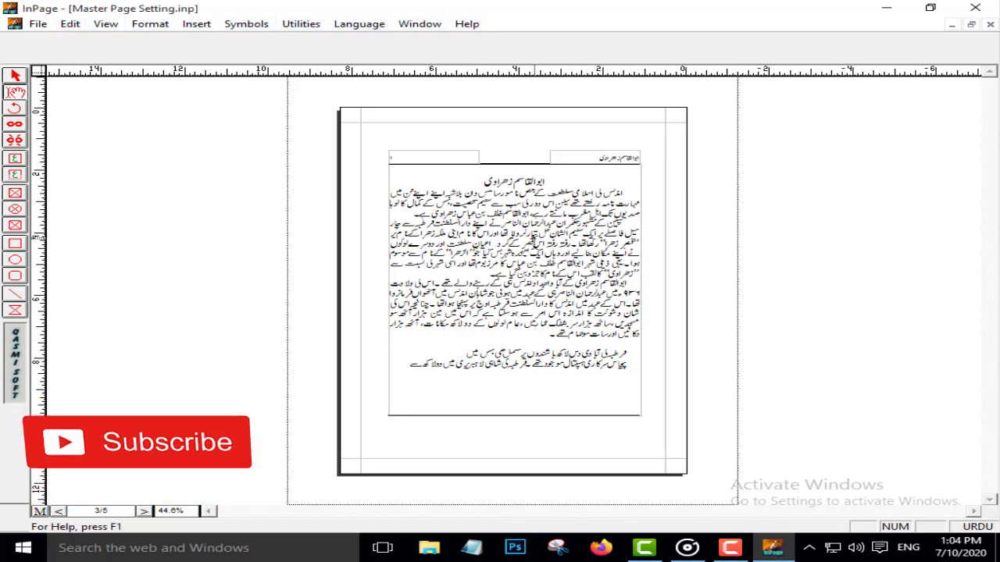
right_click(497, 353)
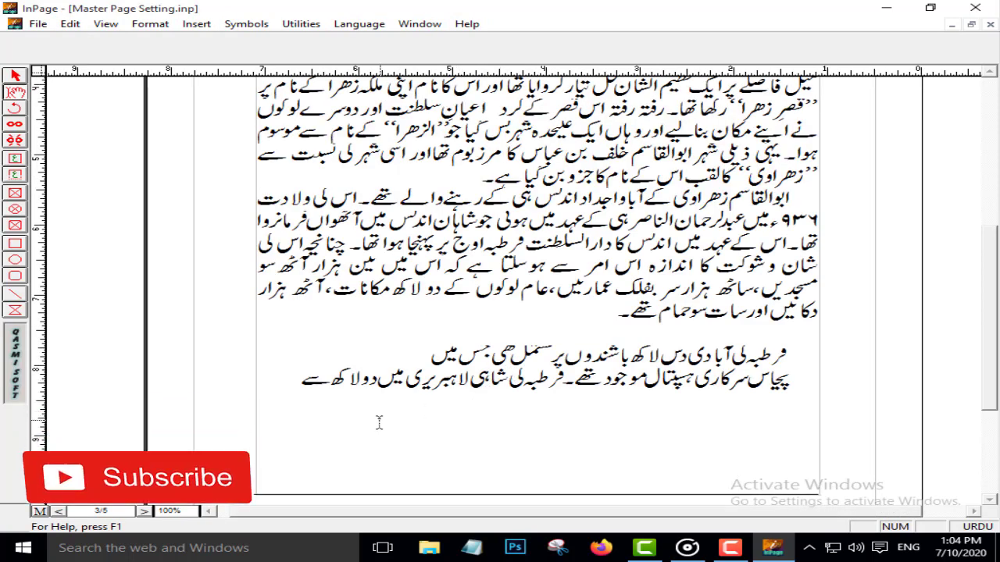
Draw a text box about 5.9 inches wide just above the bottom rule of page 3
left_click(15, 175)
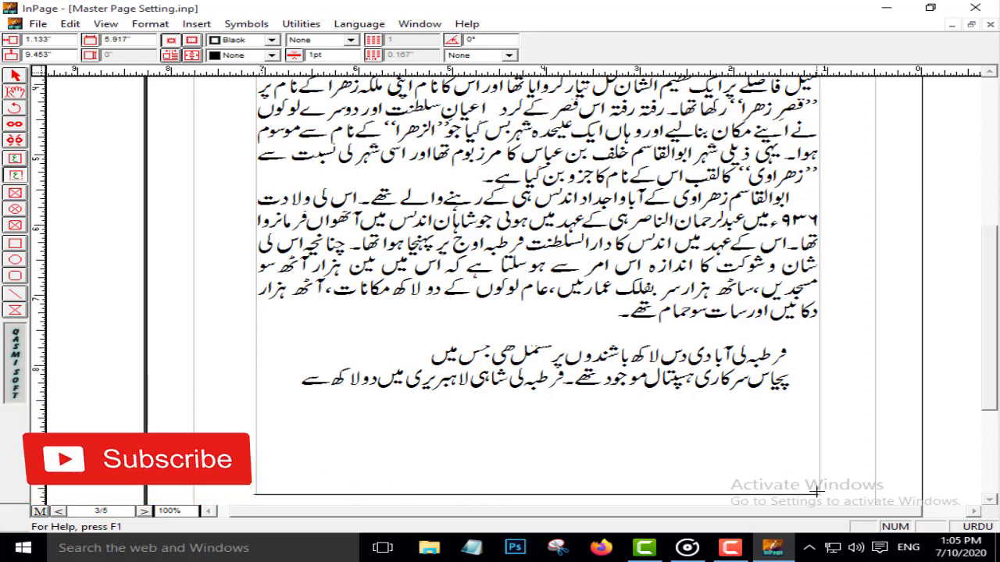
left_click_drag(813, 492, 813, 489)
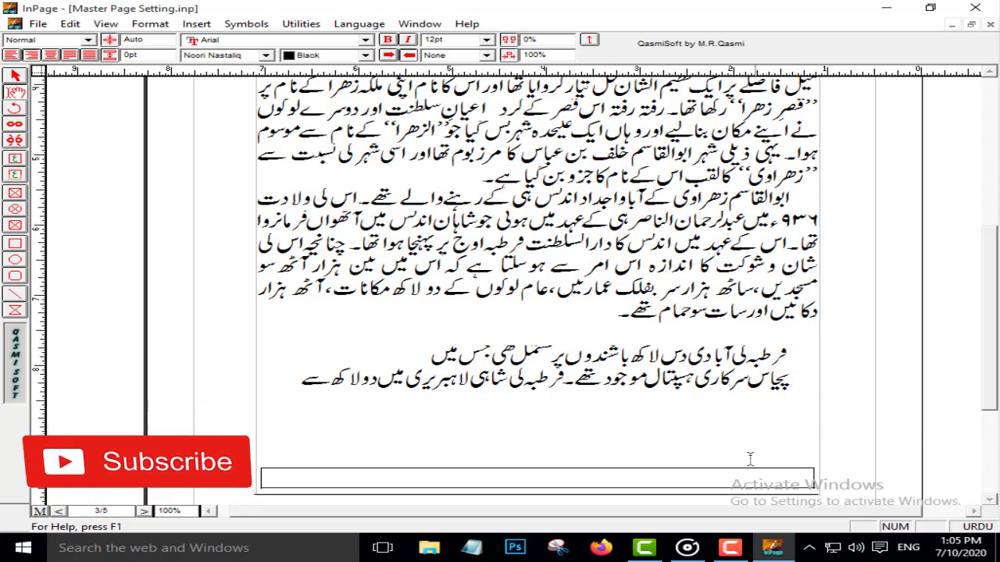
left_click(689, 291)
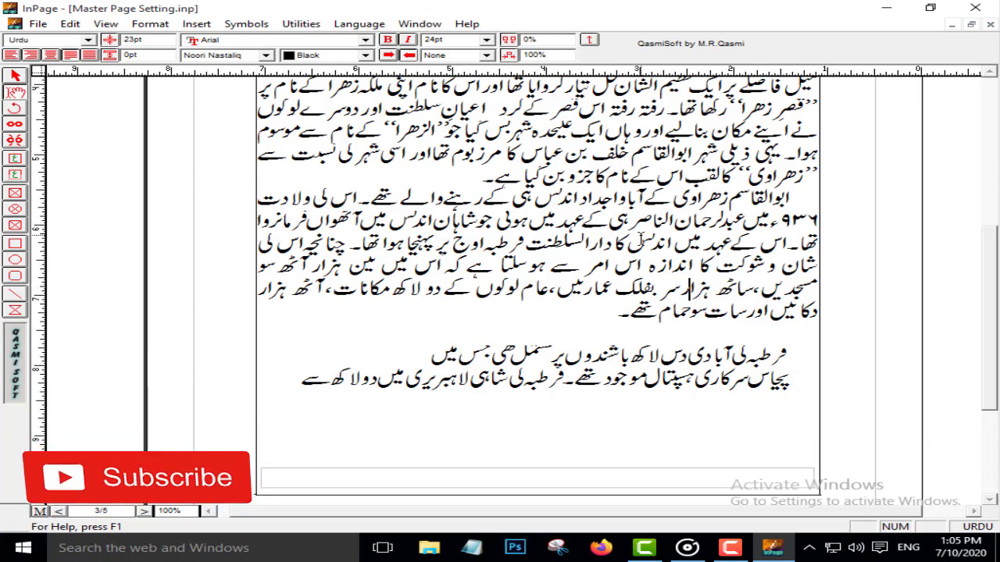
left_click_drag(628, 246, 693, 380)
left_click(689, 359)
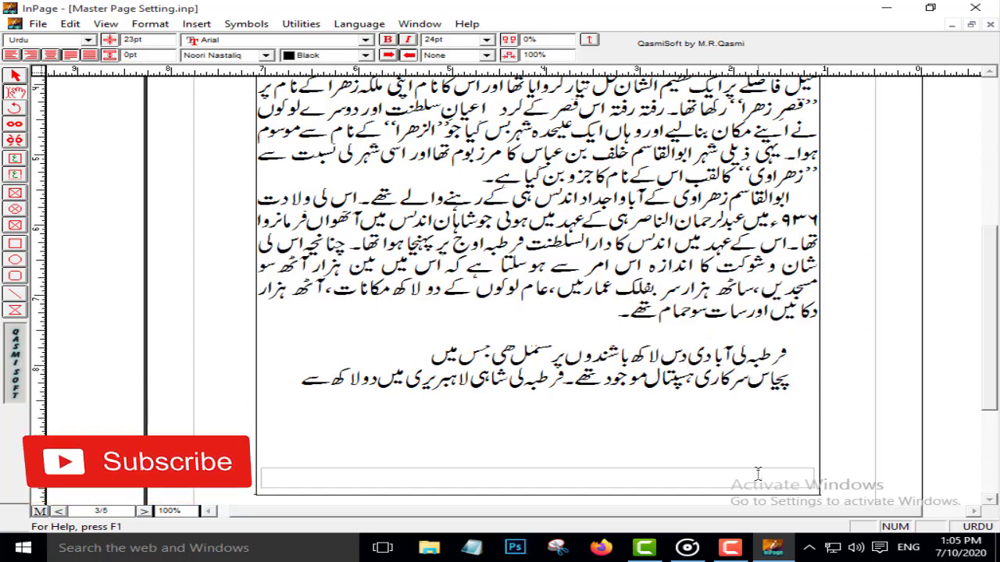
left_click(692, 339)
left_click_drag(691, 344, 748, 494)
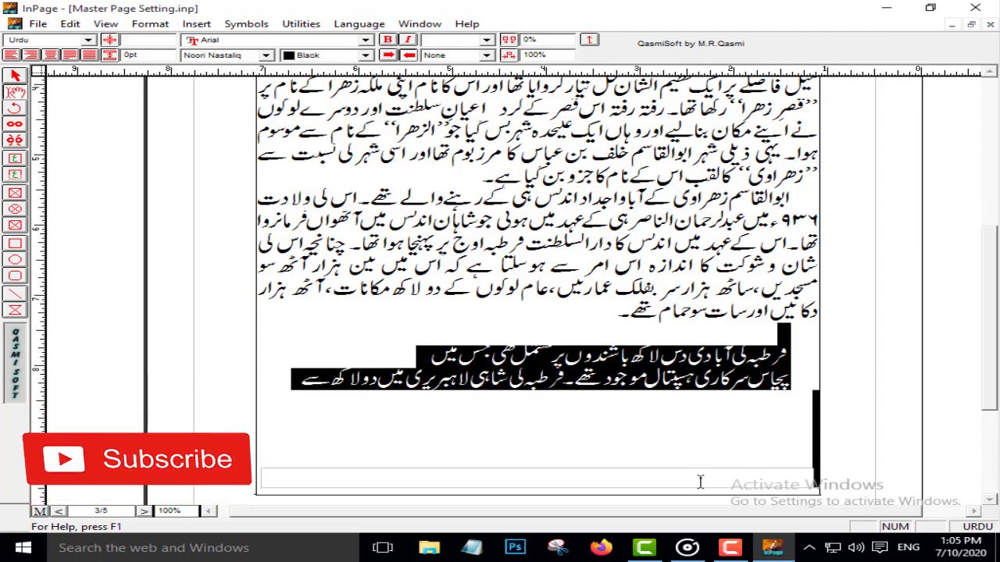
left_click(686, 379)
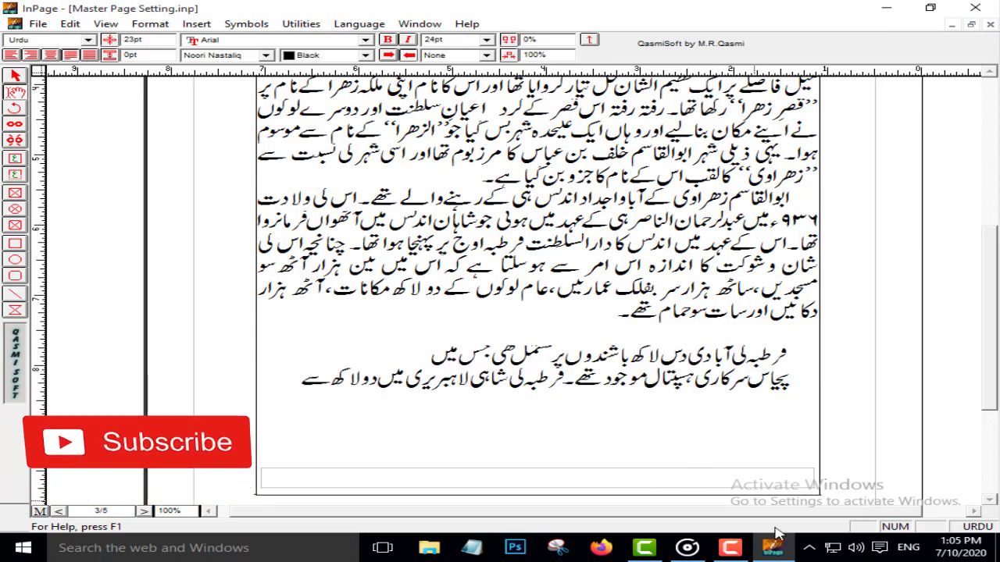
left_click(726, 479)
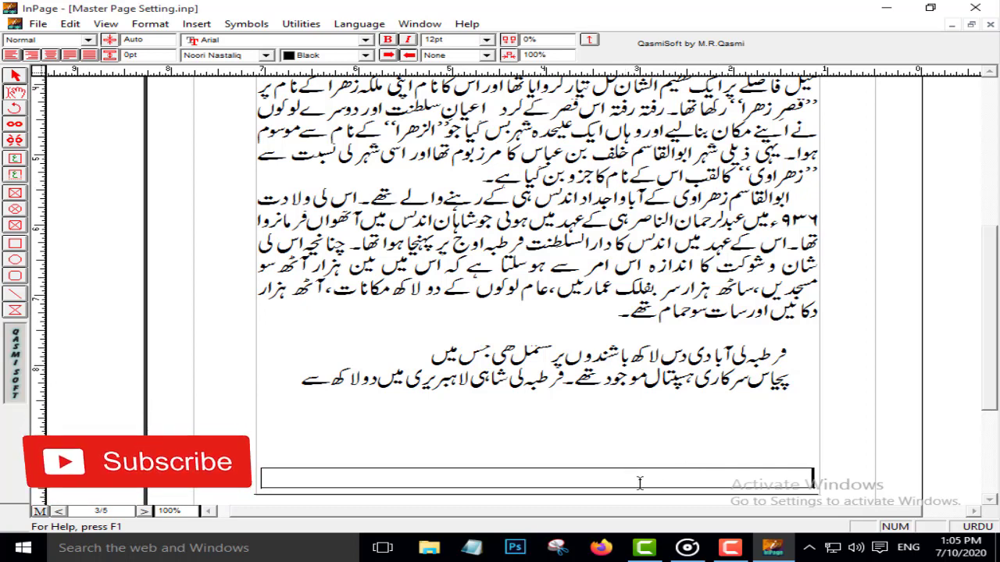
Draw a horizontal 1pt black line about 5.7 inches long along the upper edge of the new text box
left_click(16, 295)
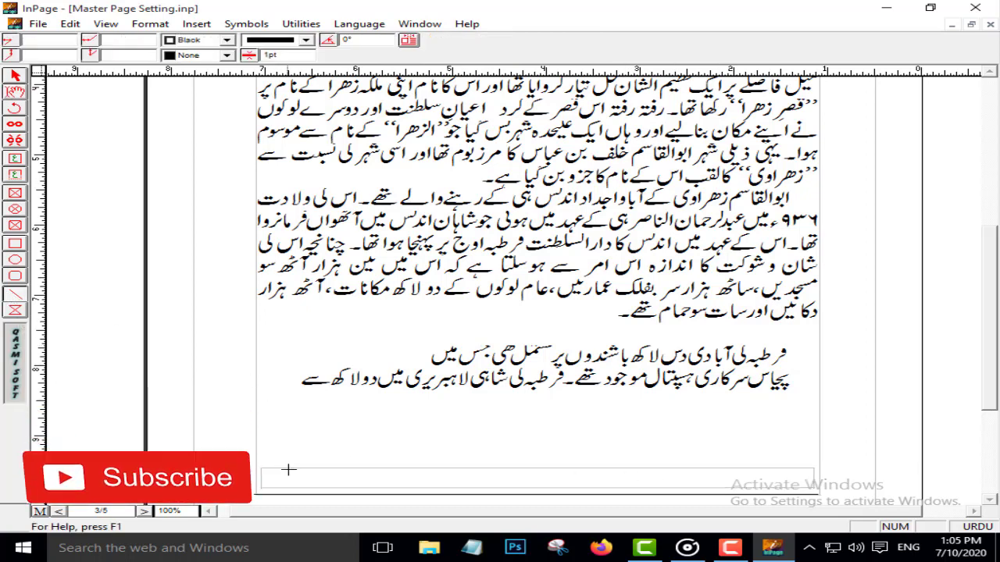
left_click_drag(262, 468, 798, 468)
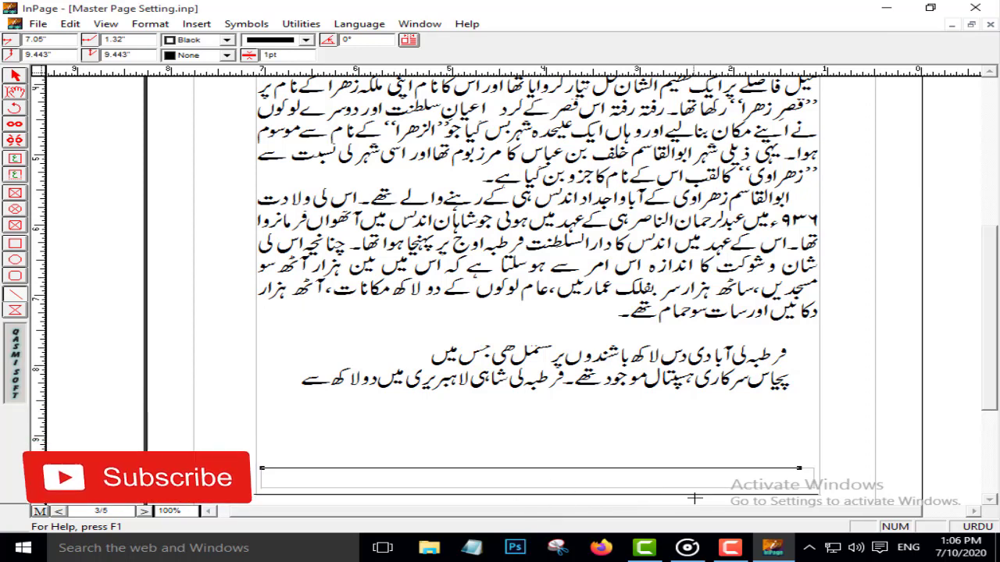
Delete the drawn line and the text box above the page's bottom rule
left_click(15, 76)
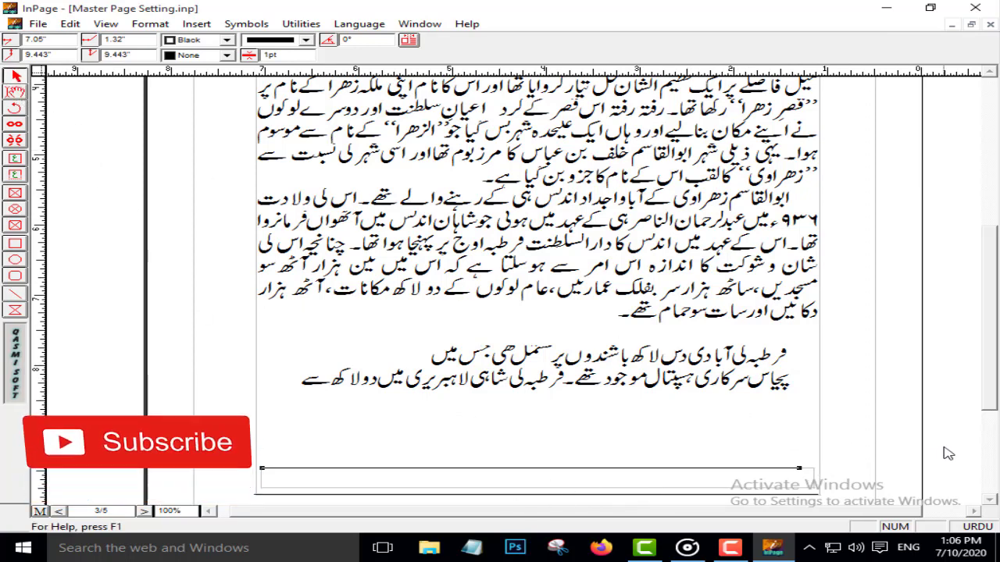
left_click_drag(908, 448, 228, 504)
key("Delete")
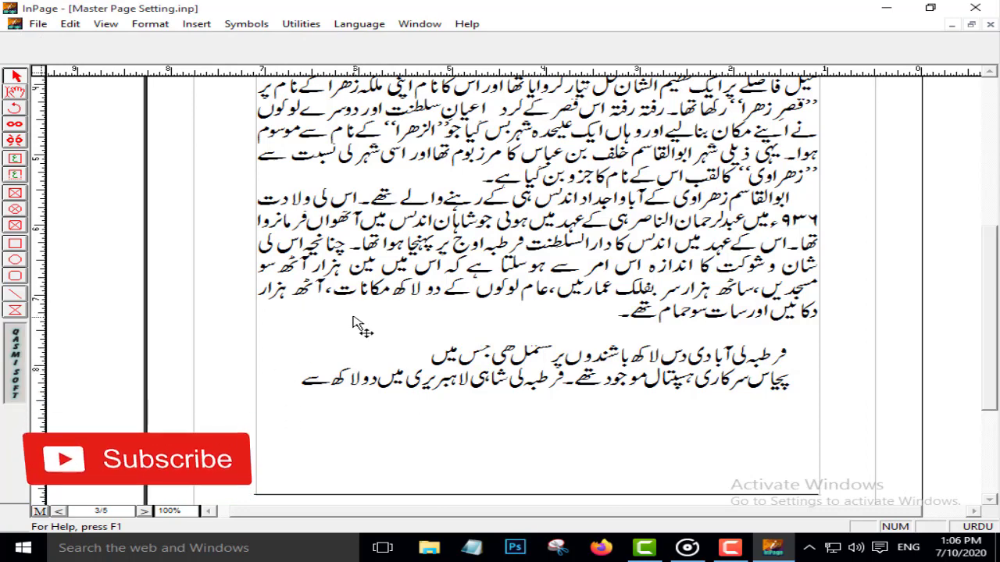
Insert an empty line after the paragraph ending "جزو بن گیا ہے" and apply the Hashia style to it
right_click(514, 147)
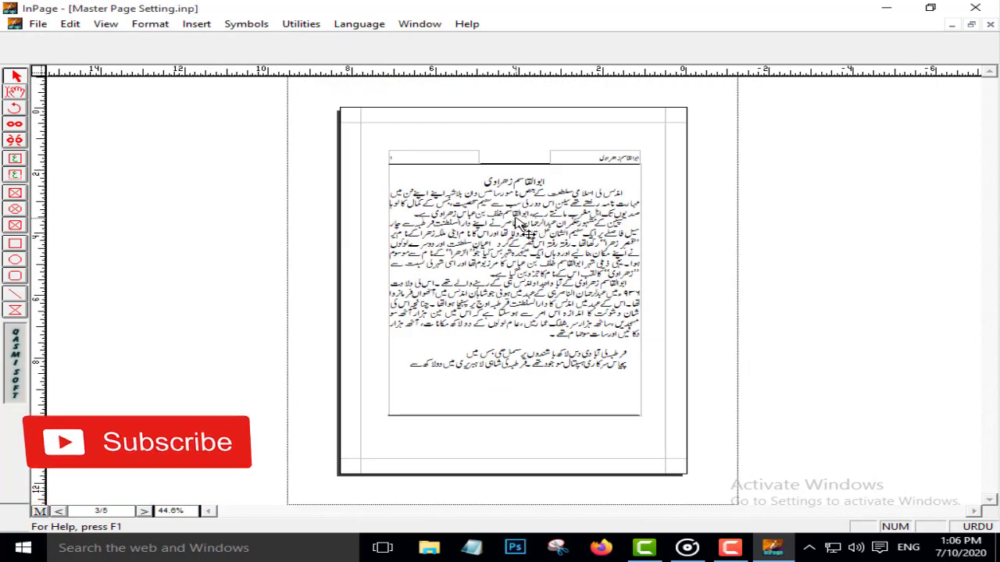
right_click(516, 218)
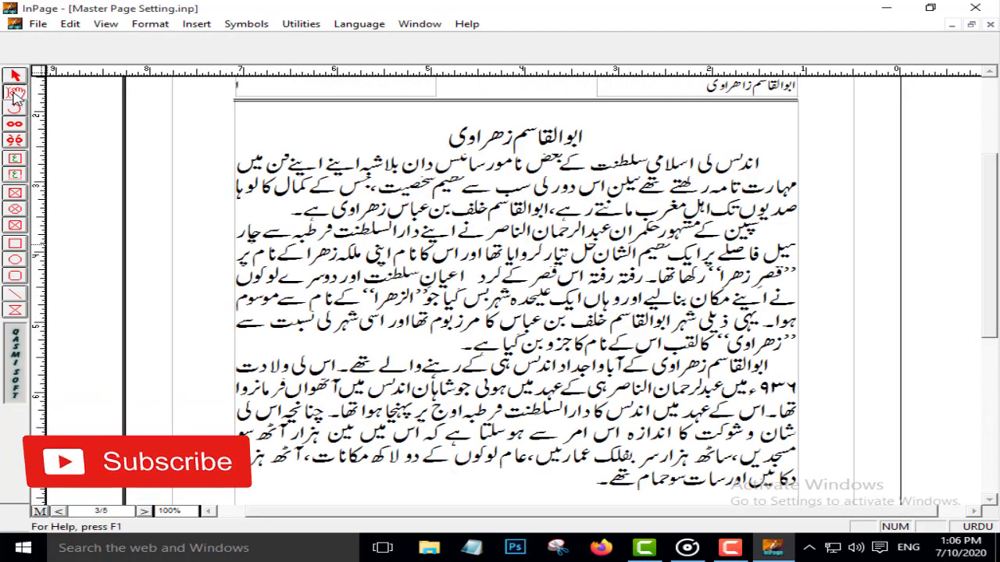
left_click(459, 345)
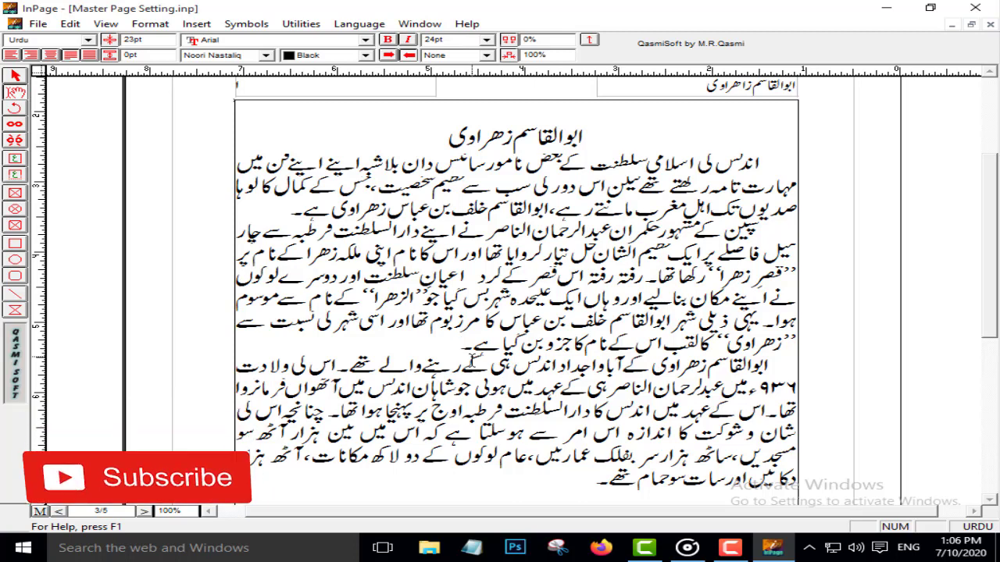
key("Return")
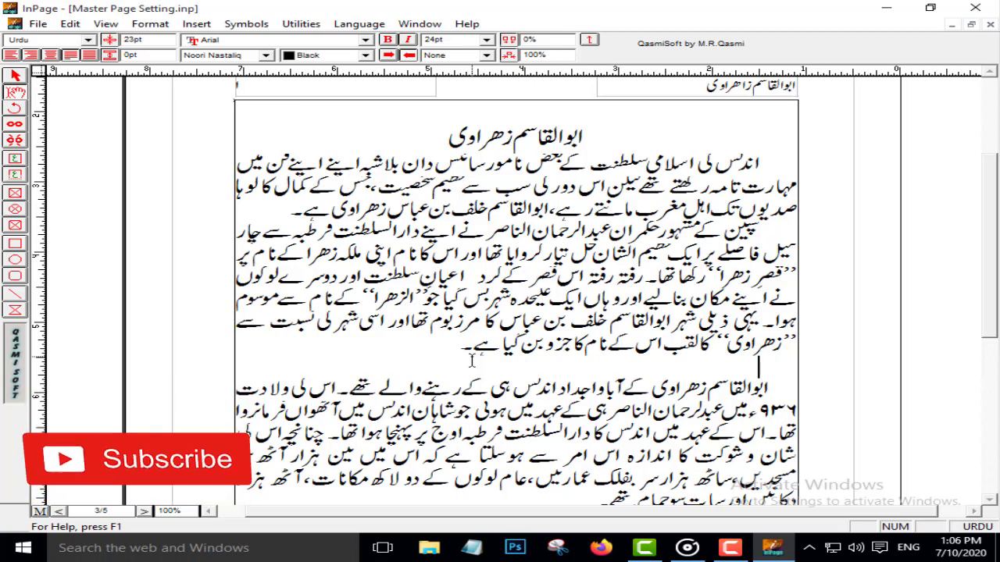
key("ctrl+2")
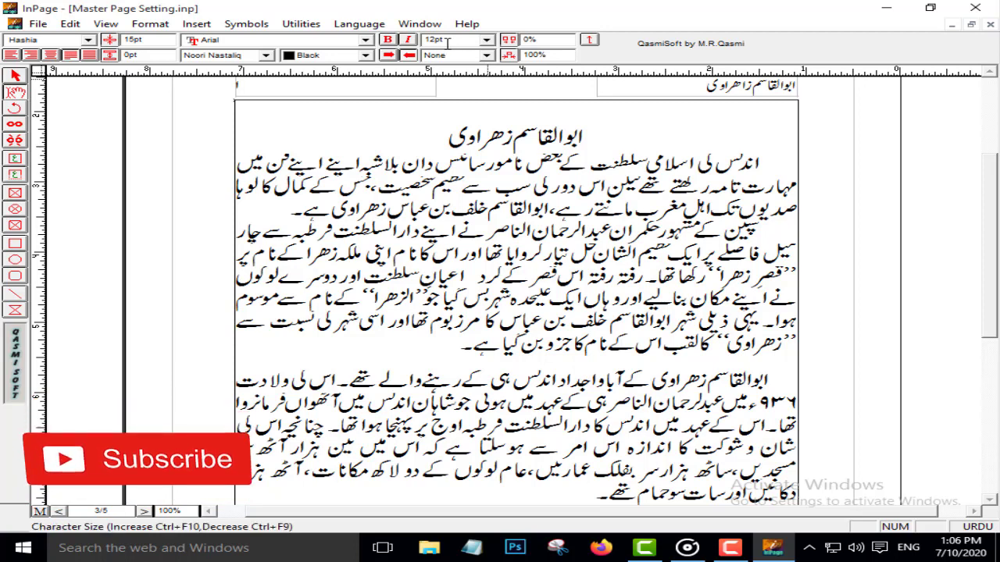
Enter the footnote number (۱) on the Hashia line, followed by the reference text "اسلامیات،۳،۵۱"
left_click(778, 378)
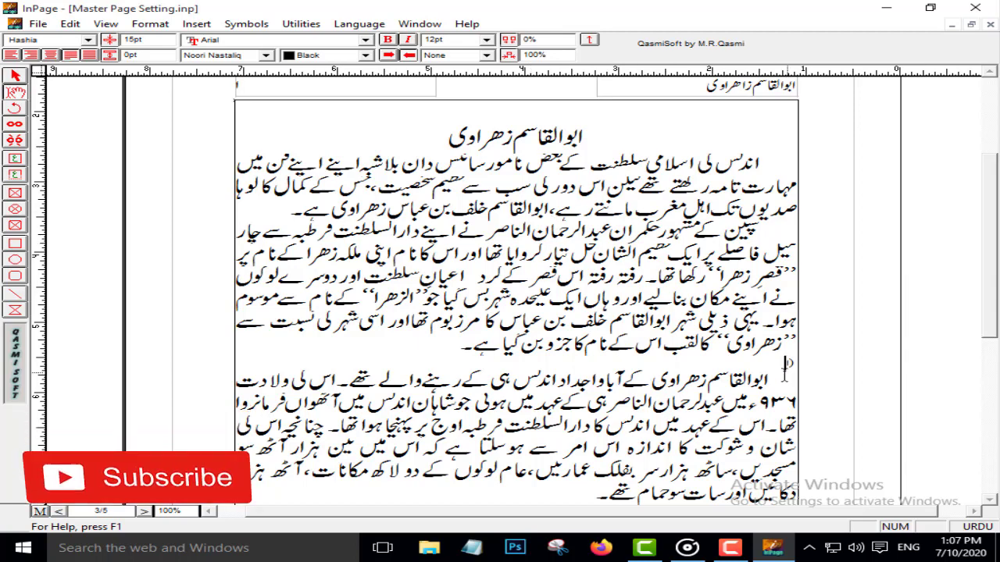
key("ctrl+0")
key("ctrl+1")
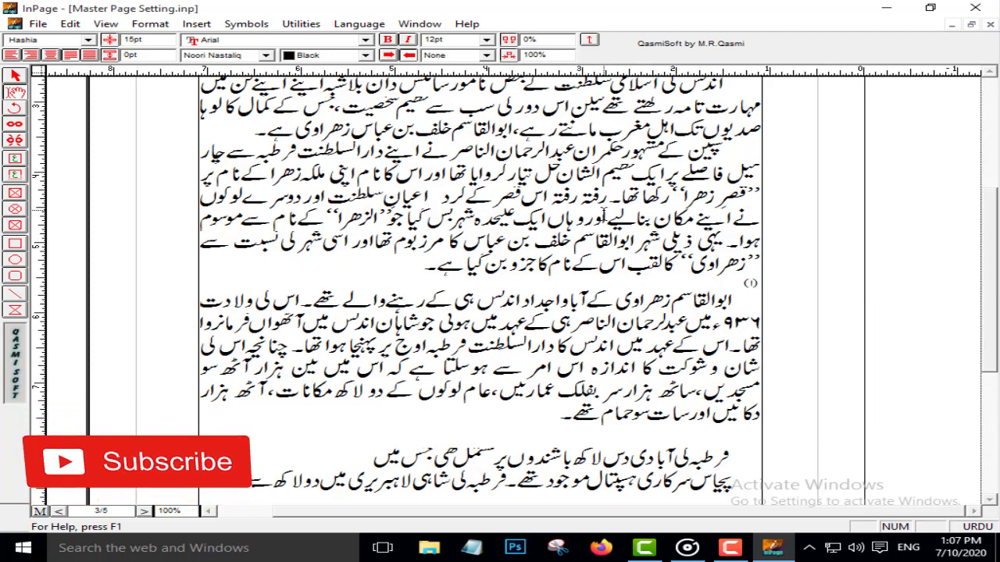
type("اسلامیات")
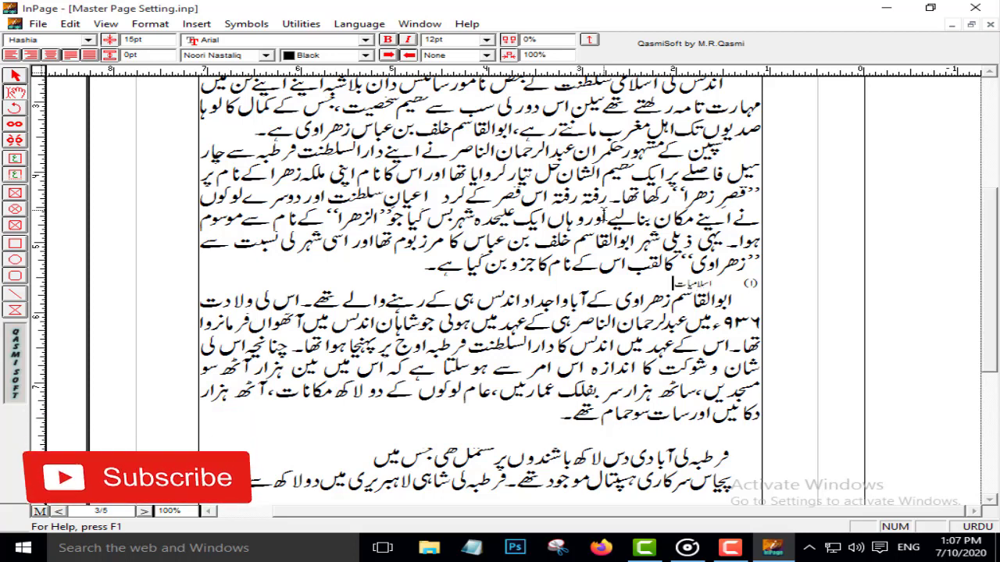
type("،")
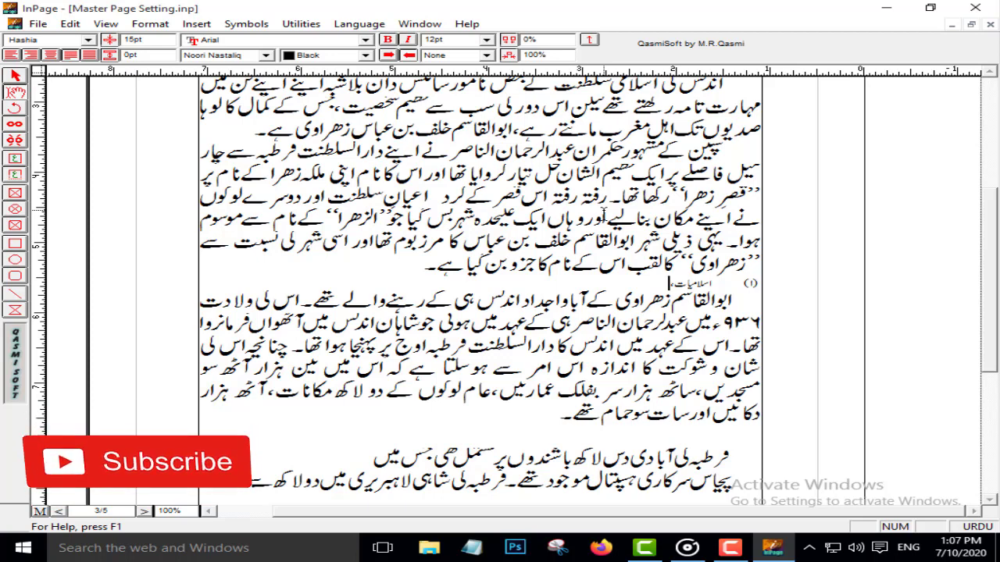
type("۳،")
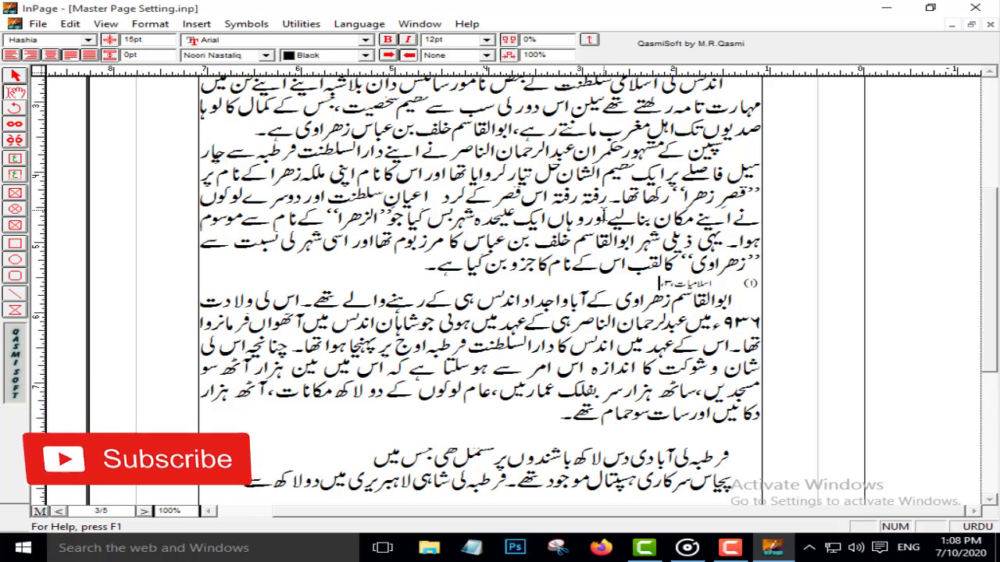
type("۵۱")
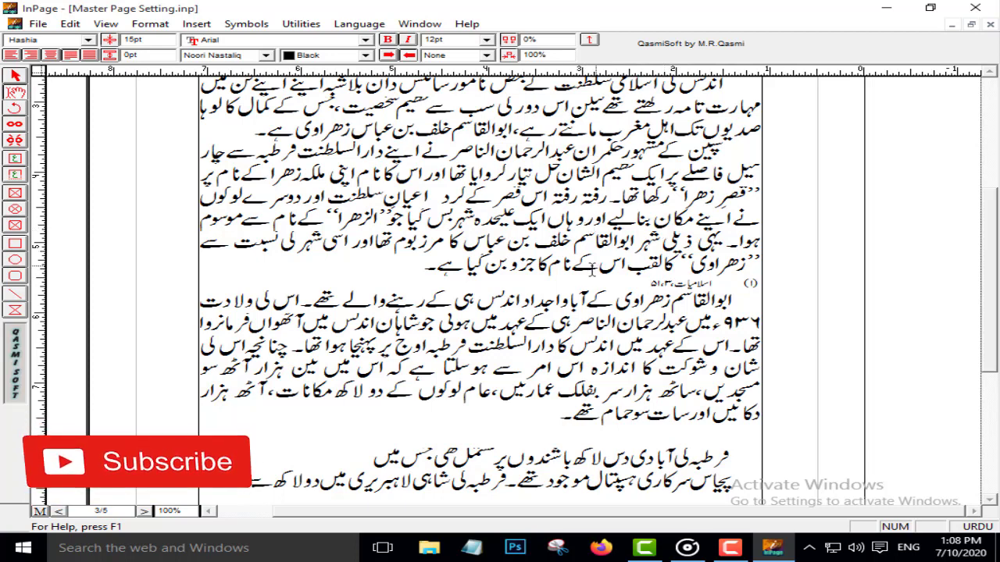
Insert the reference mark (۱) at the end of the paragraph above the footnote line
left_click(427, 270)
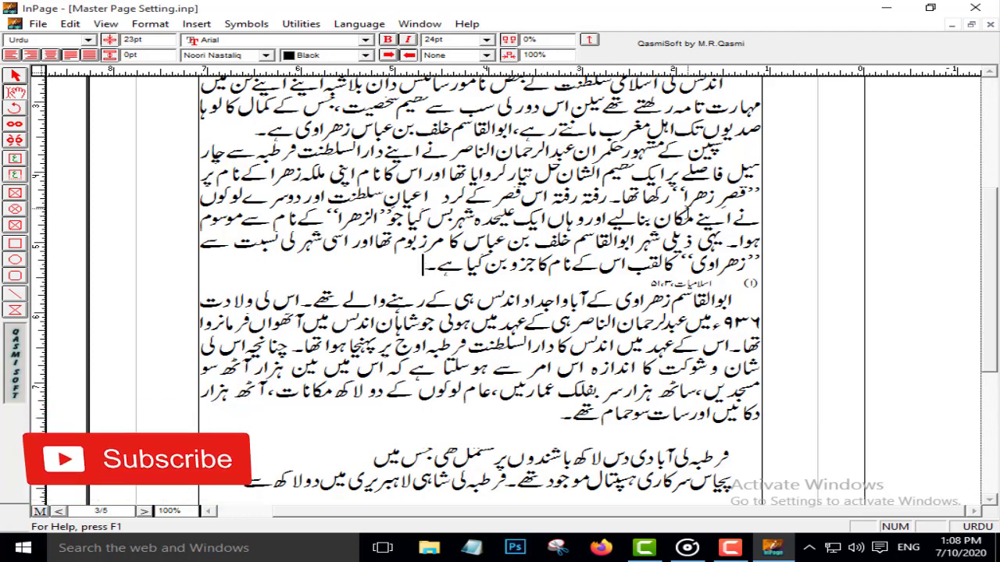
type("(۱")
Raise the (۱) mark at the paragraph's end above the baseline and set its character size to 13pt
left_click_drag(400, 265, 423, 265)
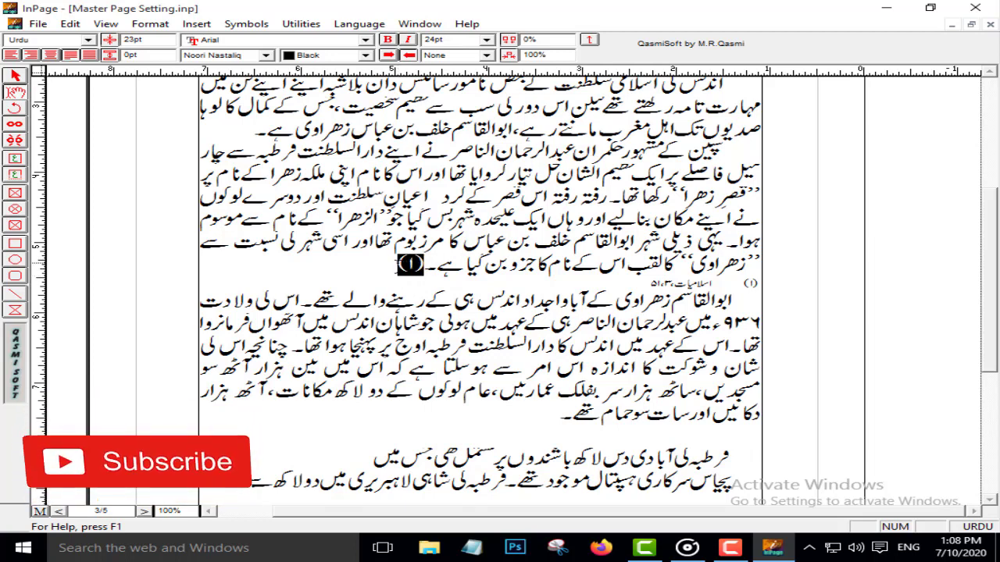
left_click(407, 266)
left_click_drag(406, 267, 419, 267)
left_click(396, 267)
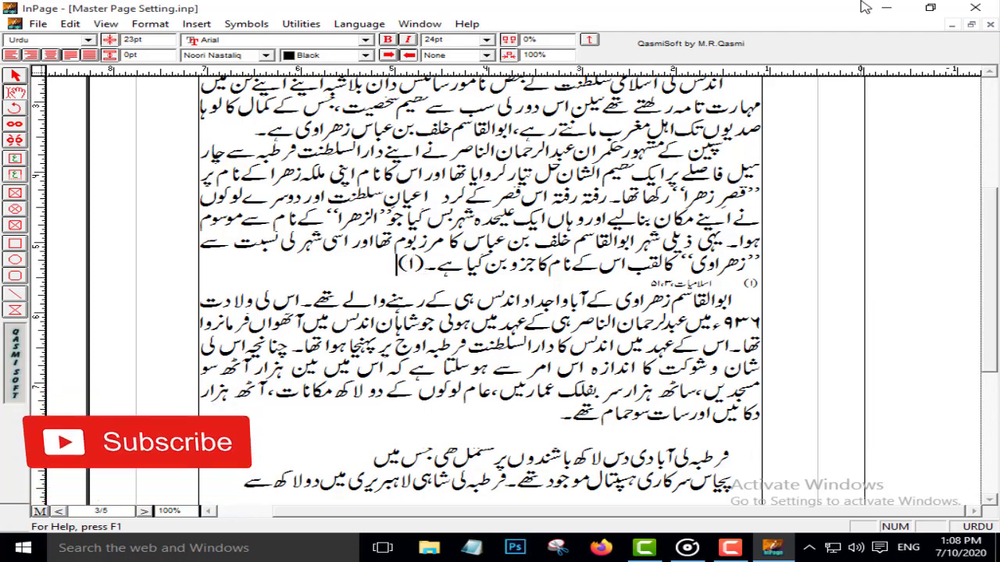
key("ctrl+shift+Right")
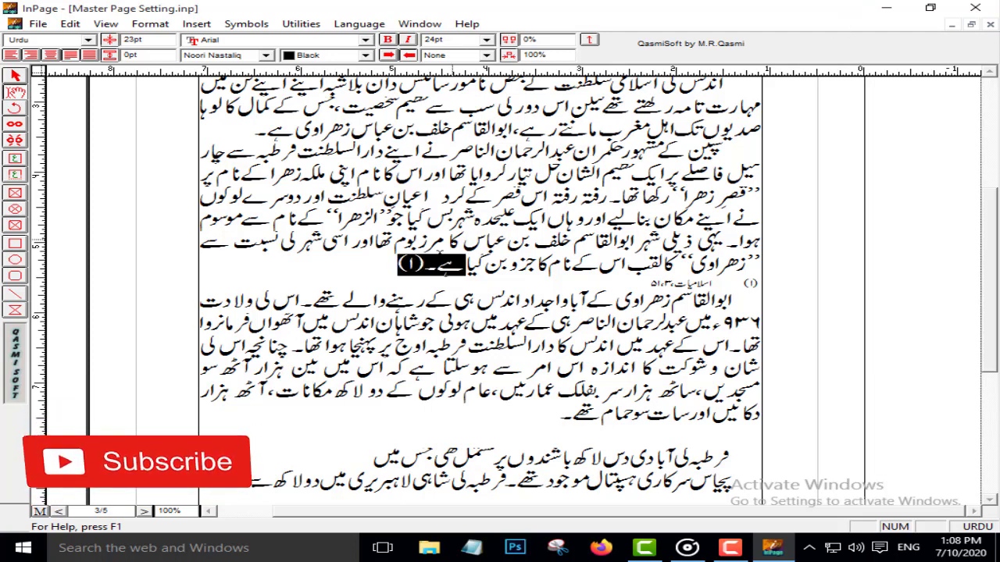
left_click(401, 270)
left_click_drag(401, 270, 429, 269)
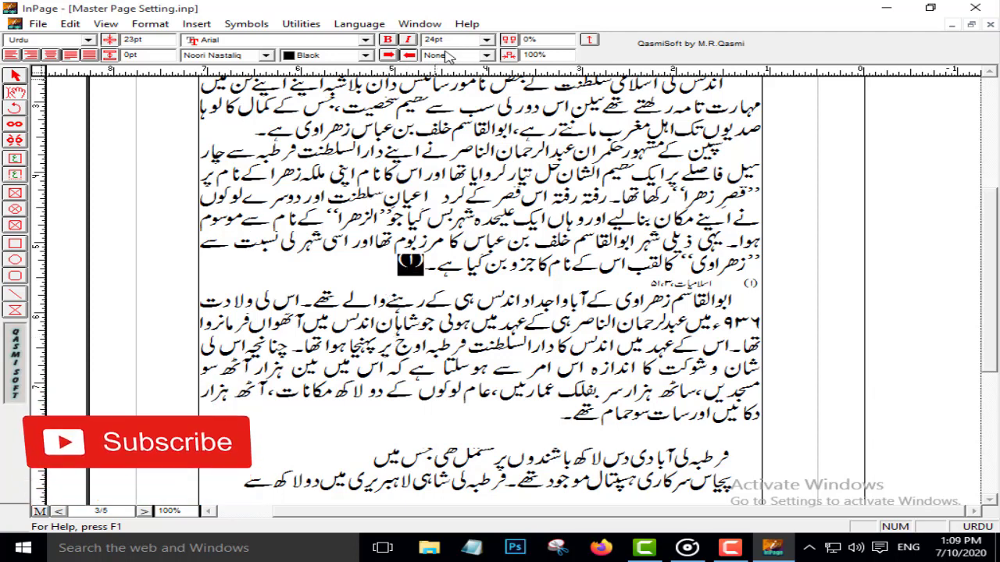
left_click_drag(462, 41, 428, 40)
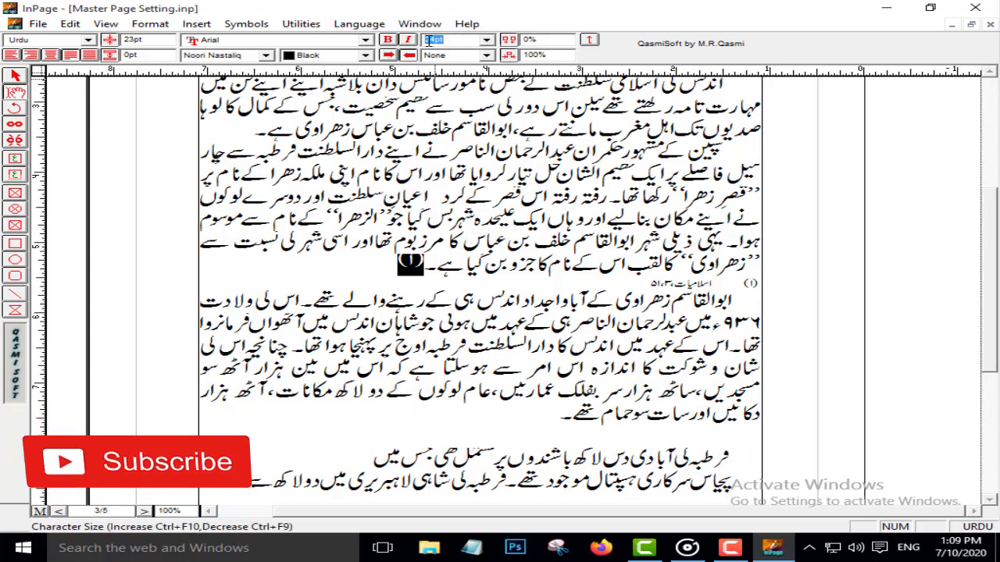
key("BackSpace")
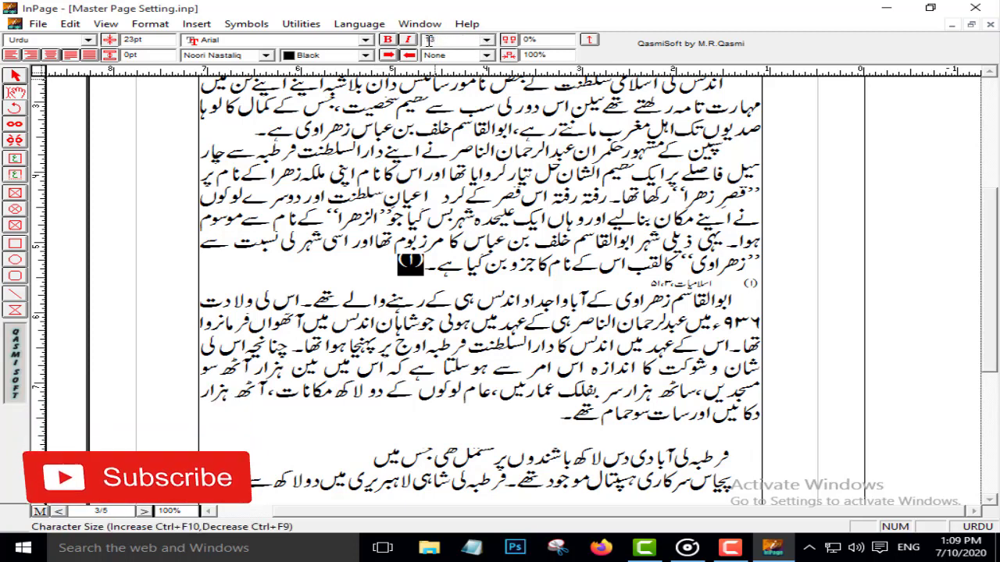
type("13")
key("Return")
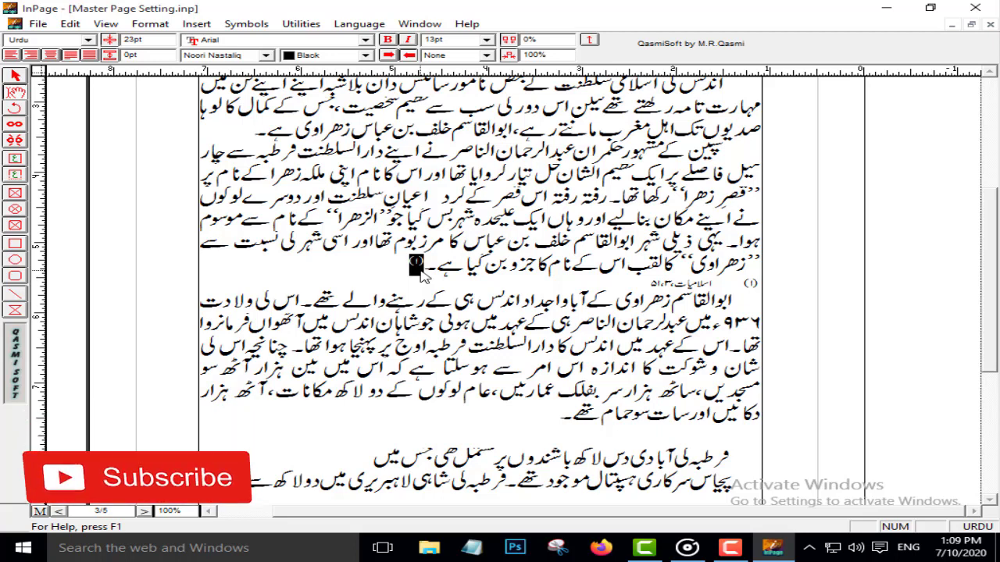
left_click(536, 268)
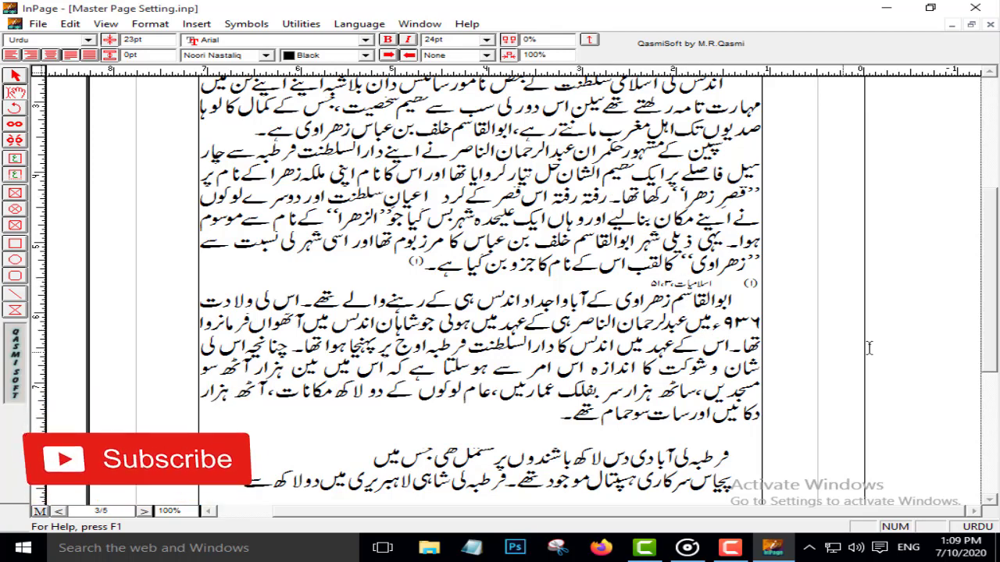
left_click_drag(996, 315, 995, 414)
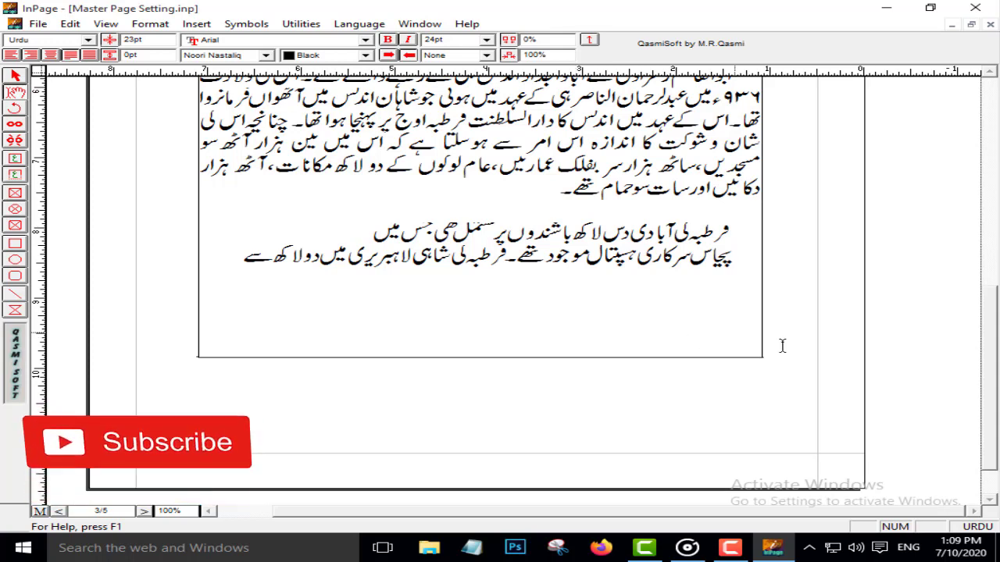
scroll(996, 337, "up", 5)
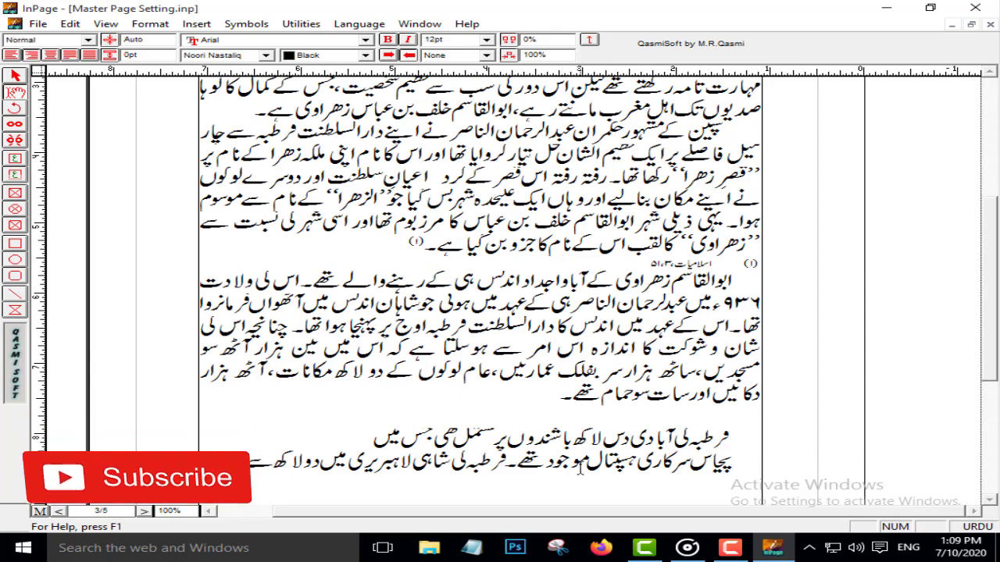
Insert a Line-style paragraph between the text ending in the (۱) mark and the footnote, and fill it with a horizontal separator rule
scroll(578, 469, "down", 1)
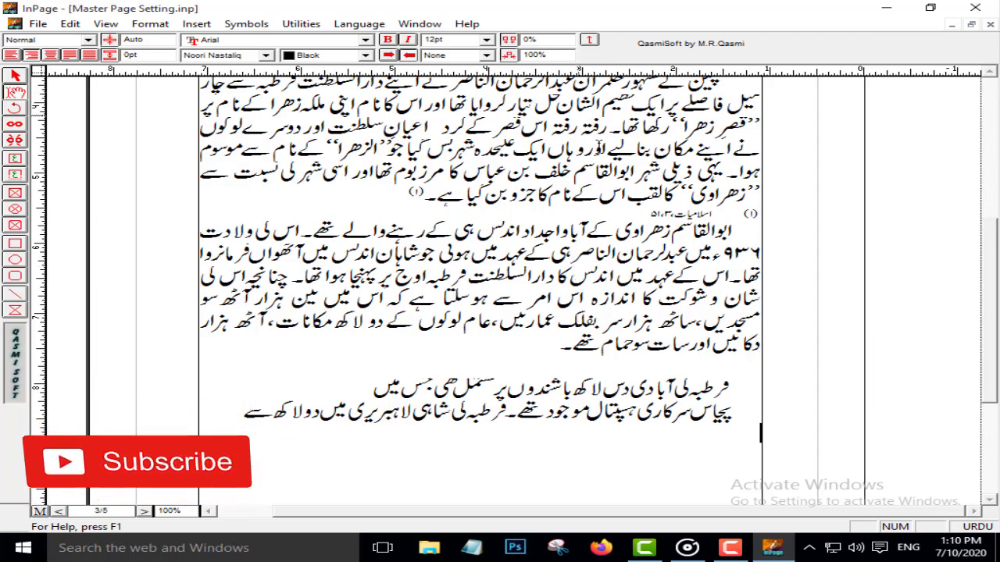
left_click_drag(652, 214, 712, 217)
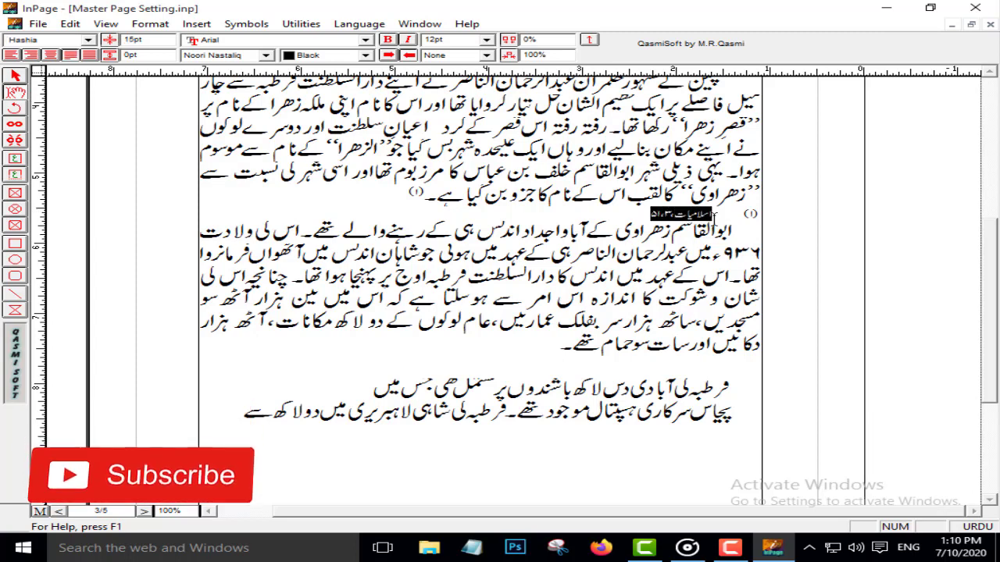
left_click(649, 214)
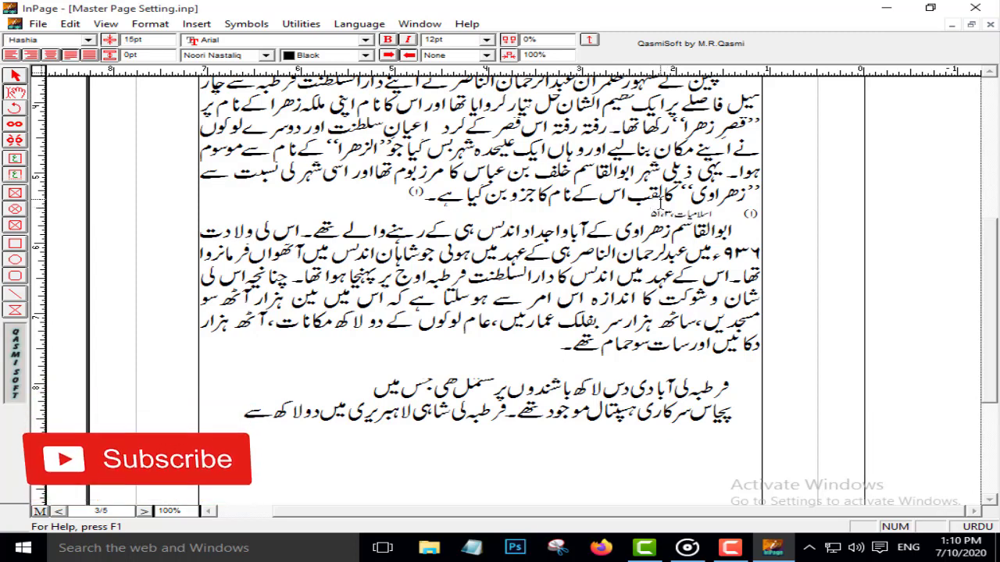
left_click(410, 195)
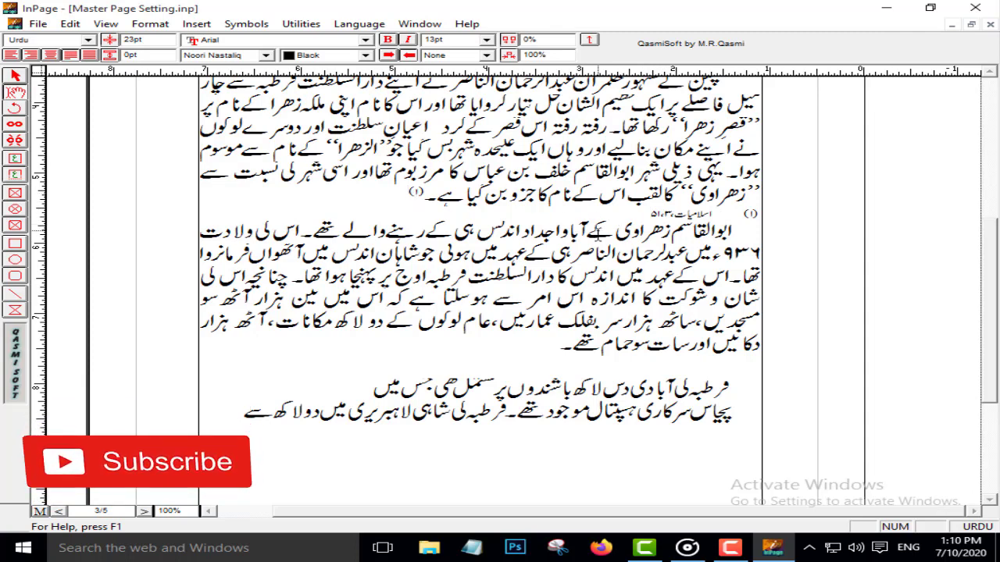
key("Return")
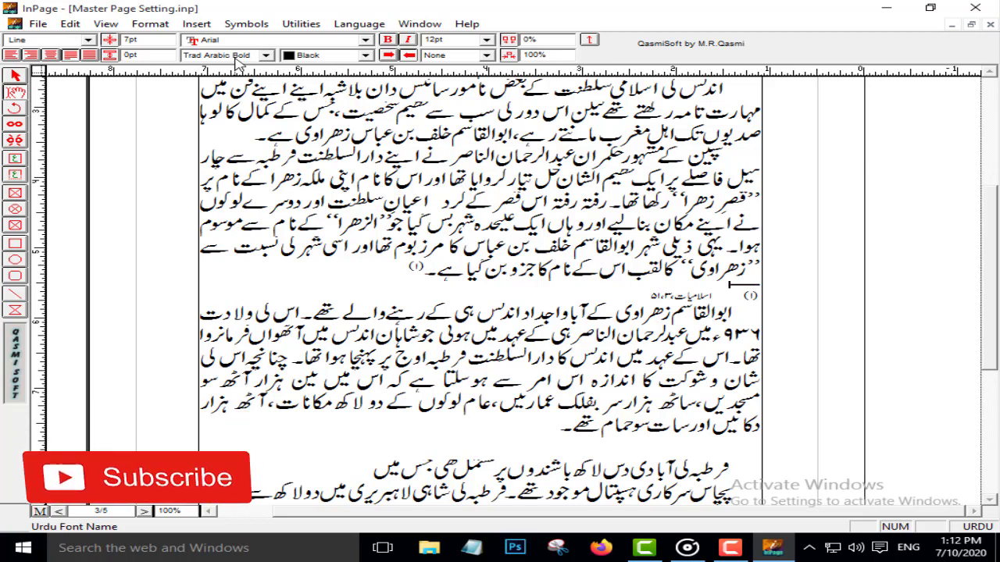
type("________________")
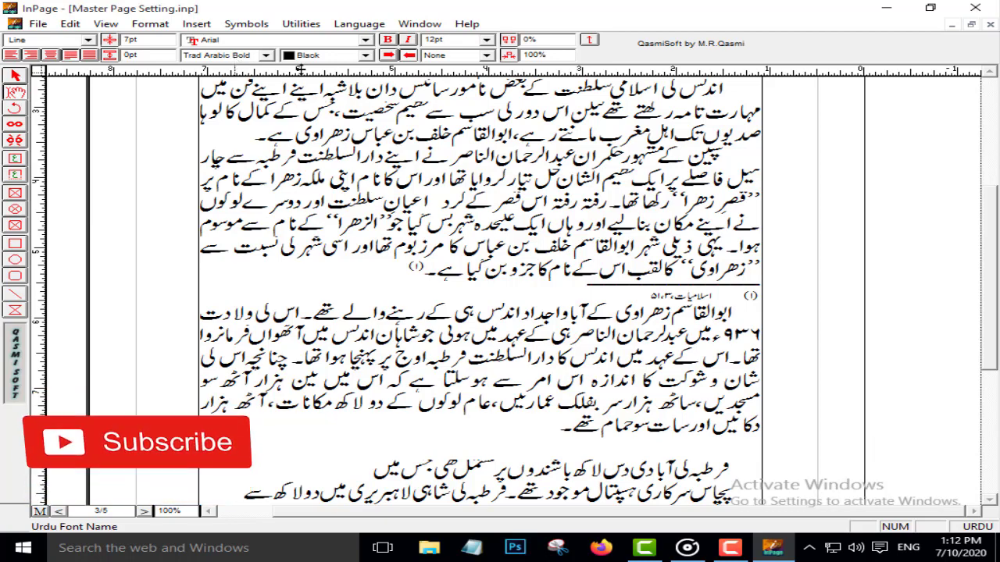
View the Phonetic keyboard layout from the keyboard preferences to find the key for the line character
left_click(71, 23)
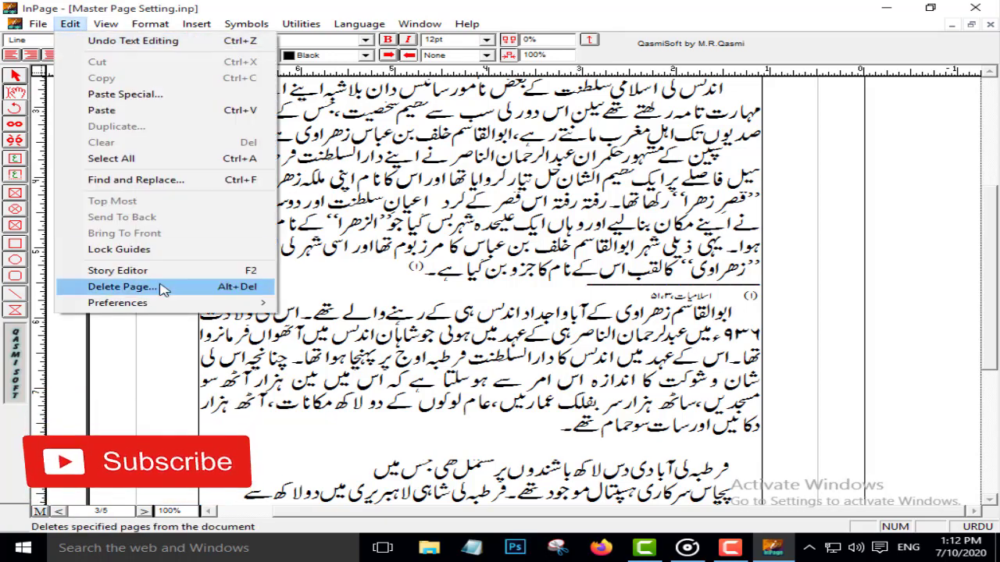
mouse_move(157, 305)
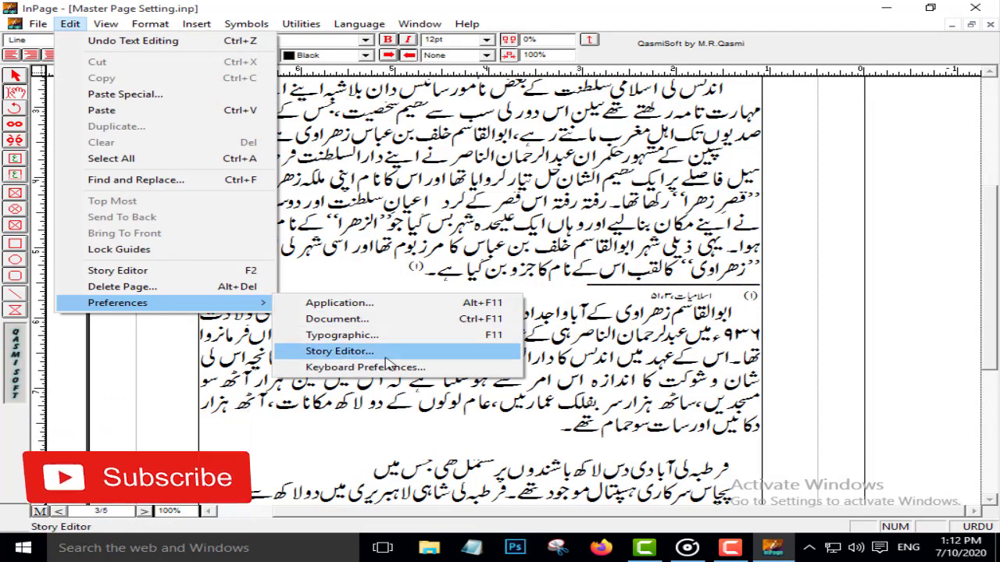
left_click(365, 367)
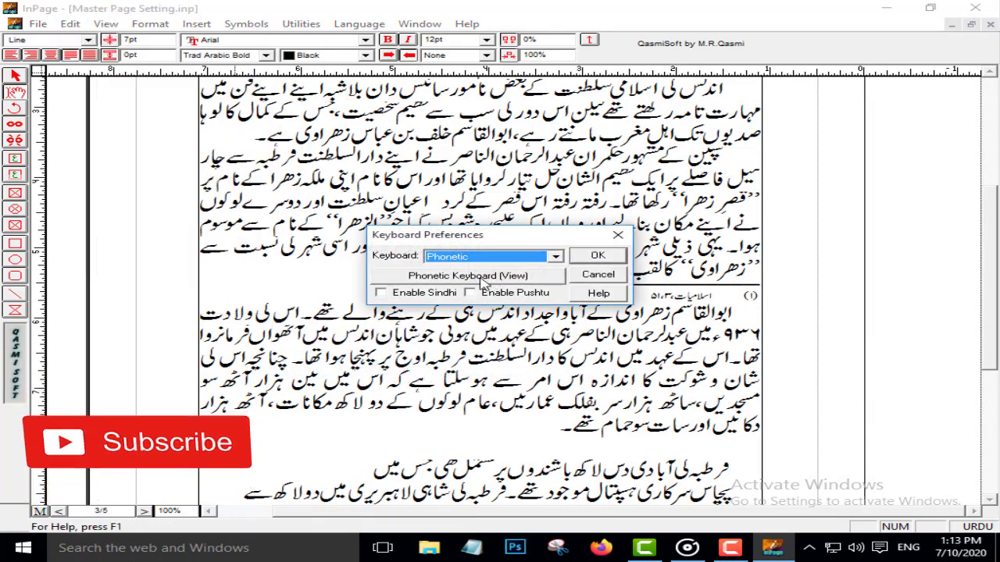
left_click(494, 281)
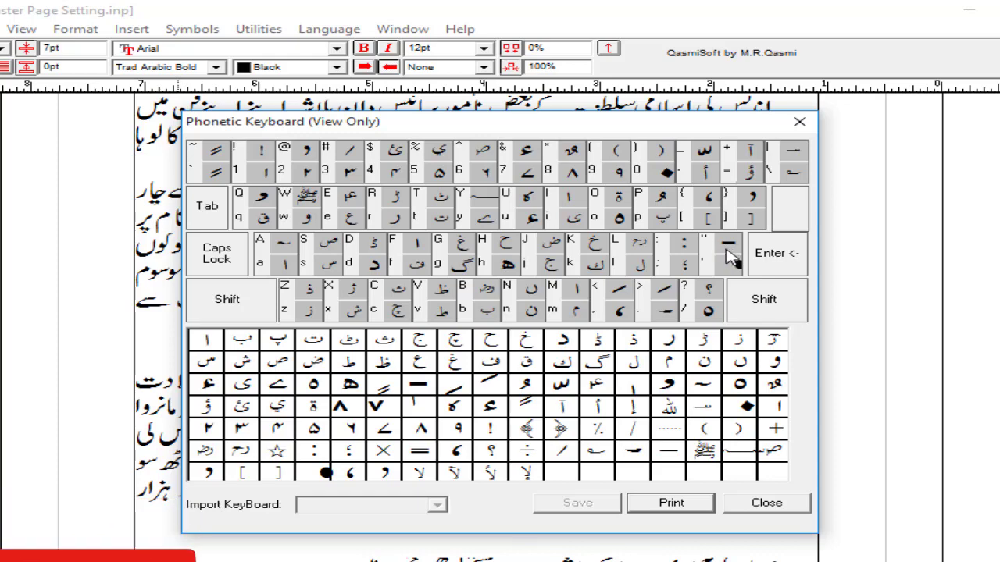
left_click(767, 504)
Select the Aftab keyboard and view its layout to find the key for the line character
left_click(546, 312)
scroll(511, 353, "up", 2)
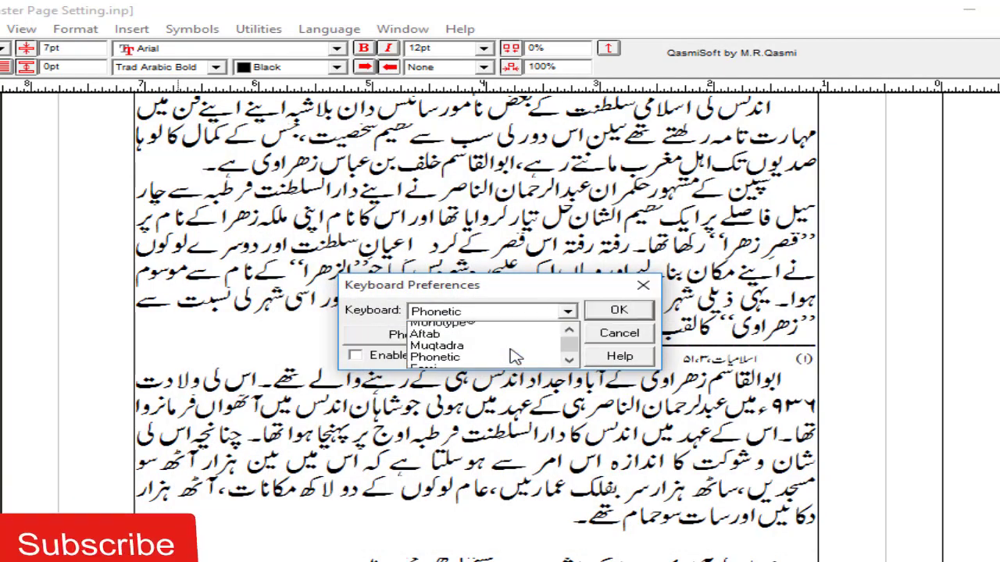
left_click(475, 343)
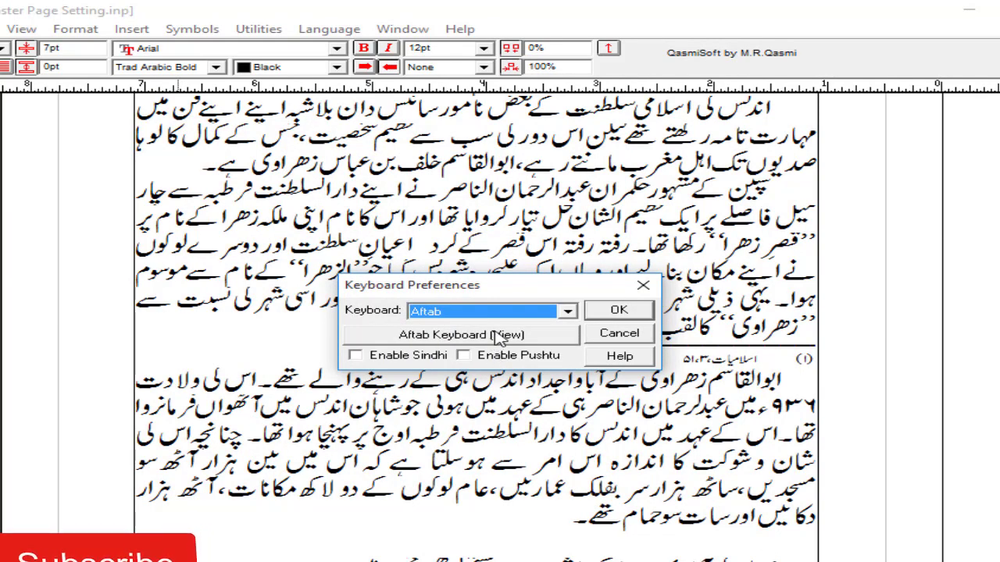
left_click(500, 334)
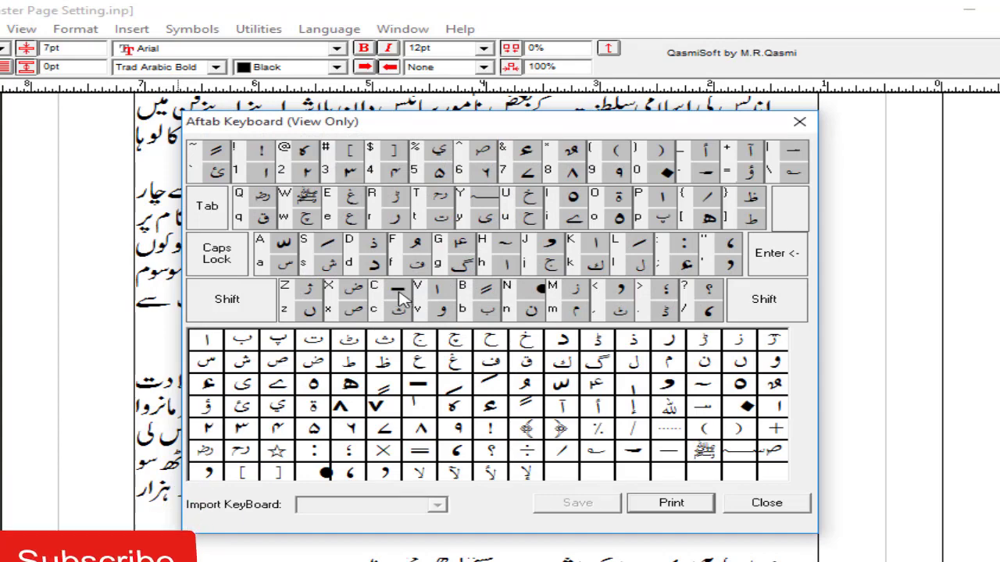
left_click(761, 504)
Set the keyboard back to Phonetic and confirm the keyboard preferences
left_click(567, 311)
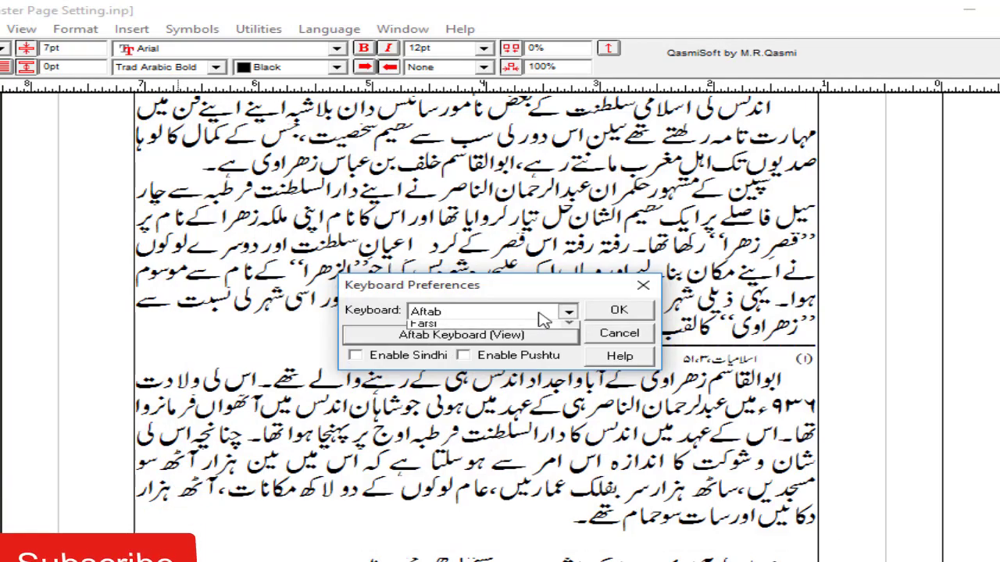
left_click(506, 353)
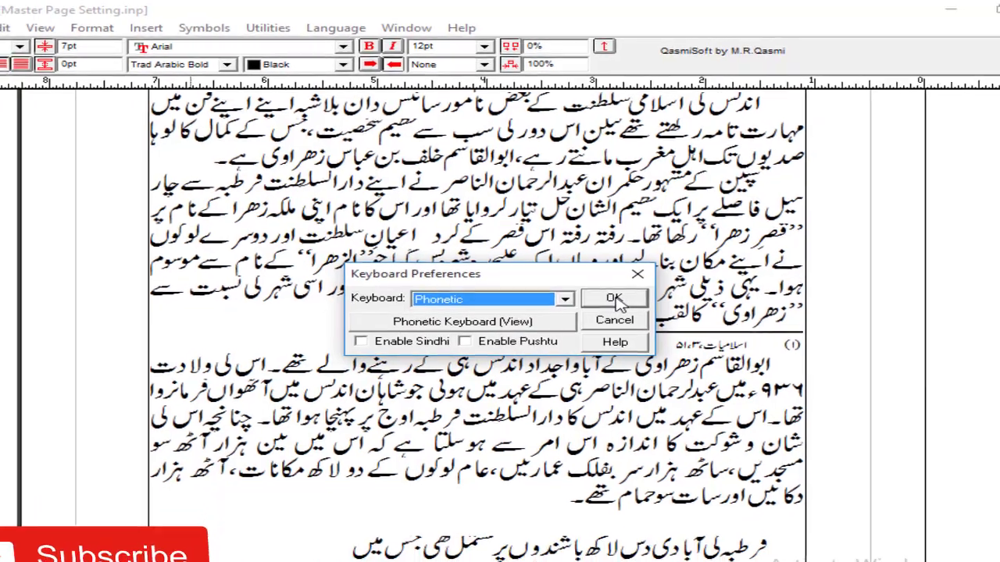
left_click(618, 311)
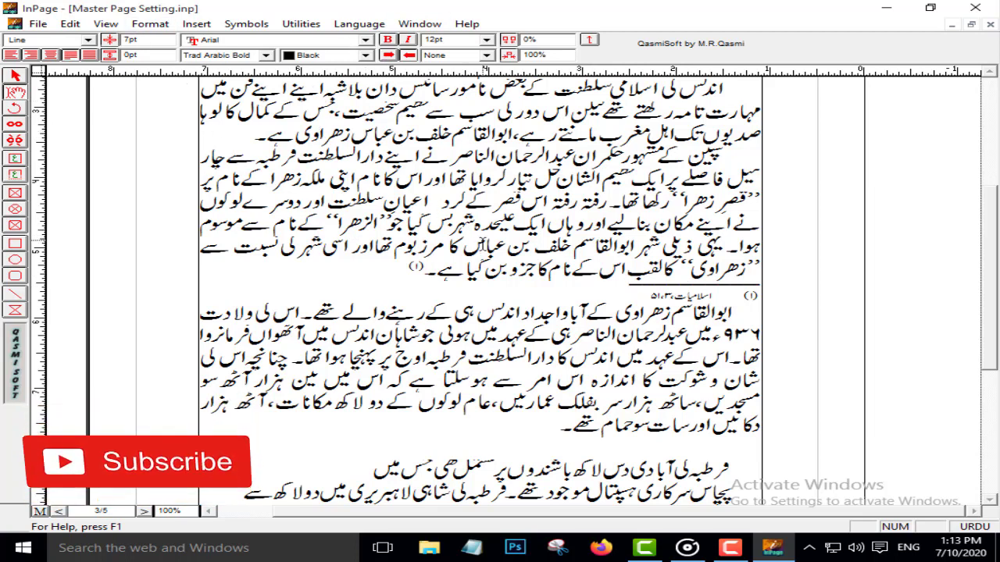
Open the Hashia style sheet for modification and review its character size and font settings
left_click(150, 23)
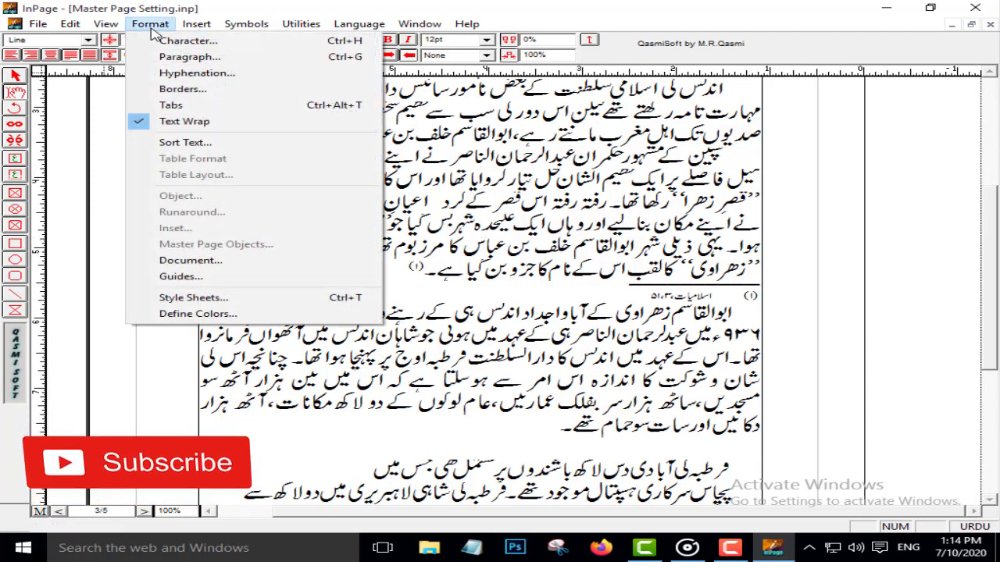
left_click(250, 299)
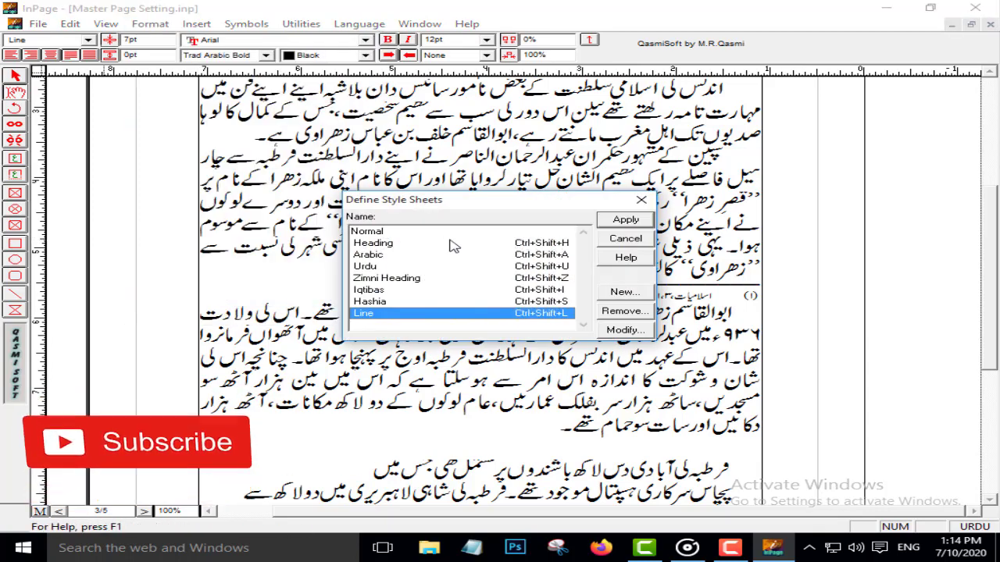
left_click(376, 305)
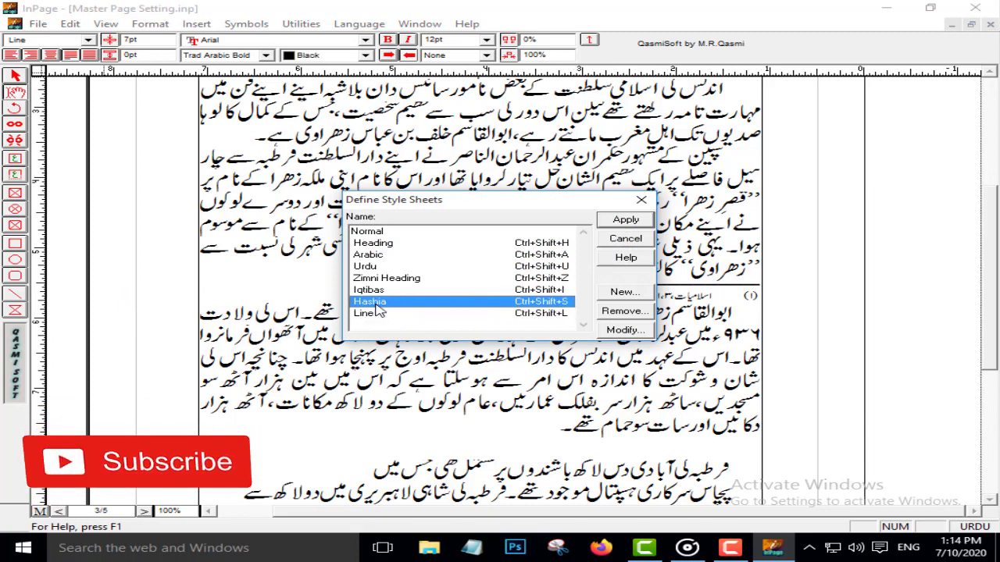
left_click(385, 315)
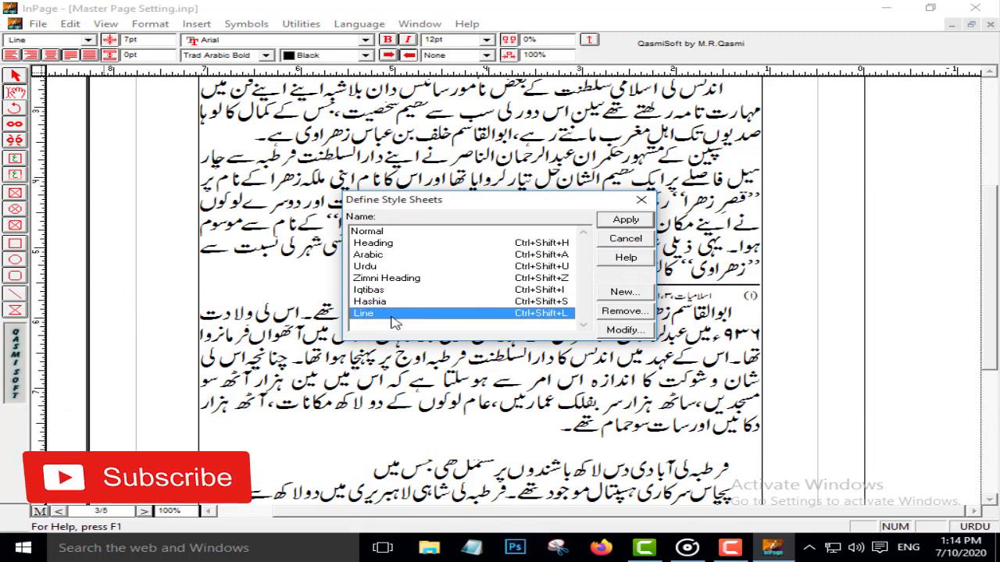
left_click(415, 302)
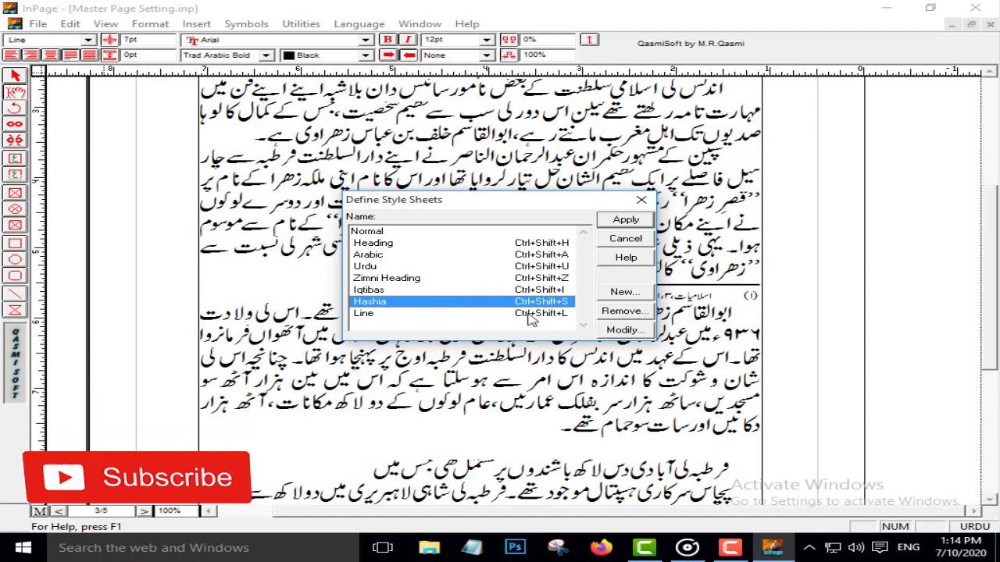
left_click(623, 331)
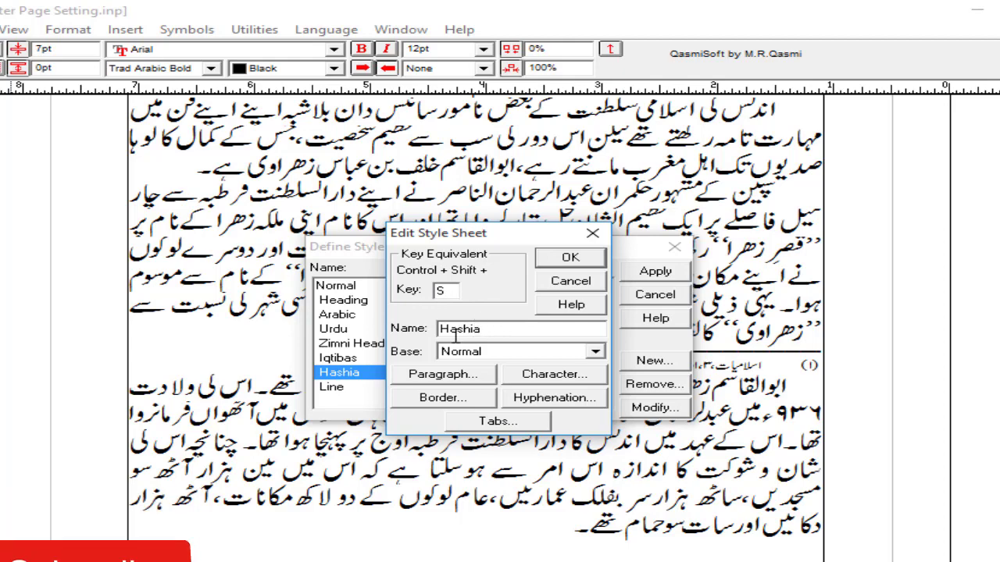
left_click(553, 376)
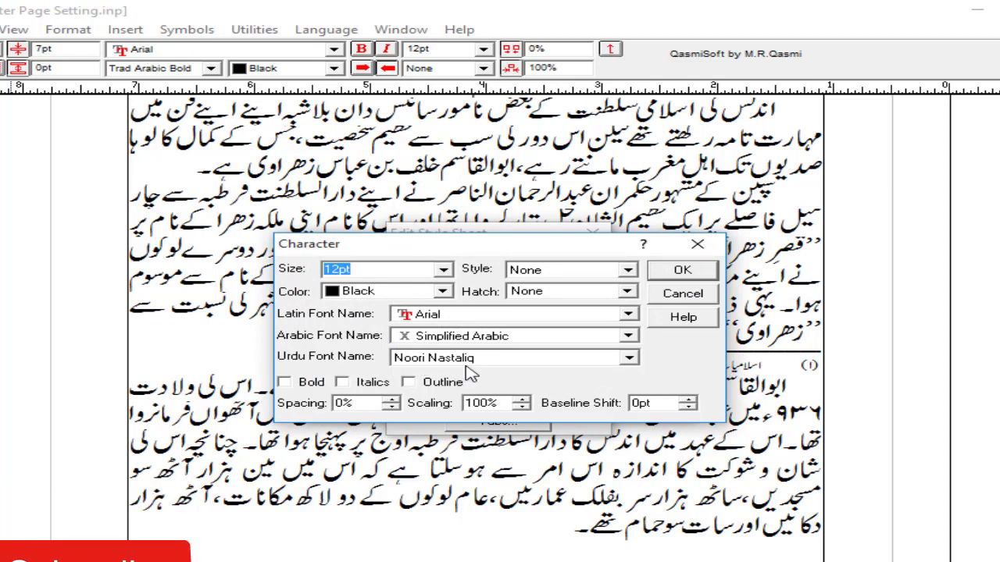
left_click(687, 274)
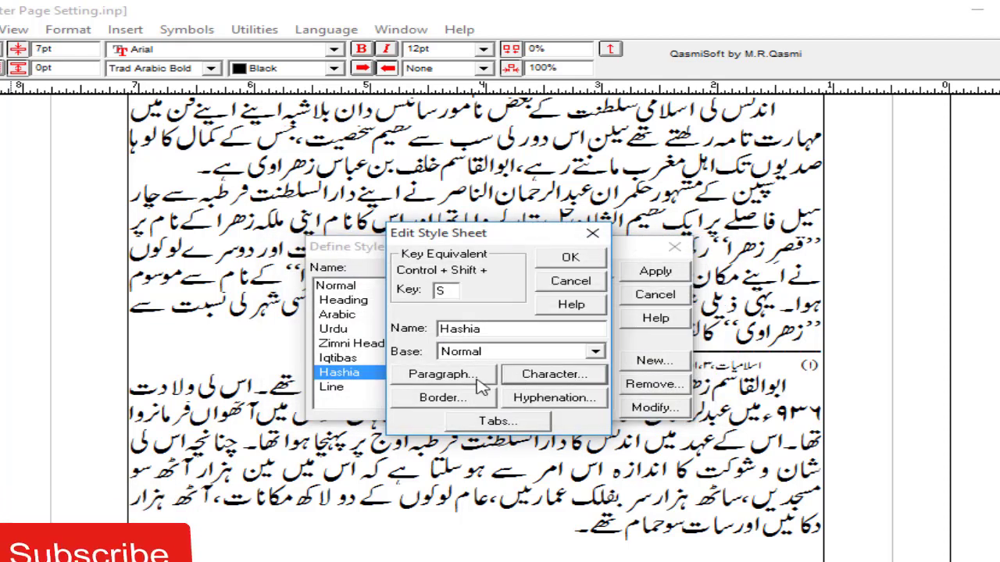
Review the Hashia style's paragraph preferences, especially the first-line indent and line height, and accept the style as it is
left_click(468, 381)
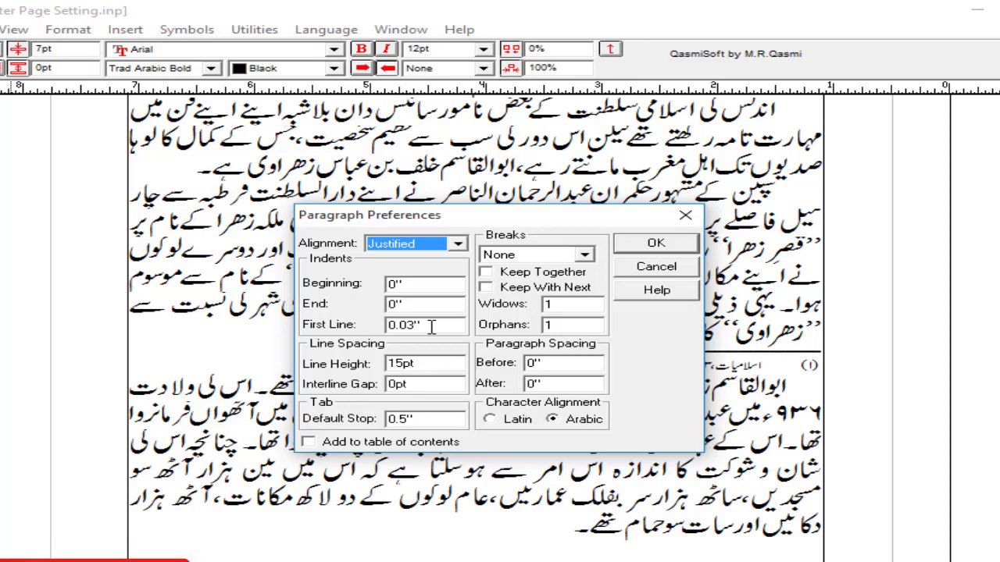
left_click_drag(431, 326, 383, 328)
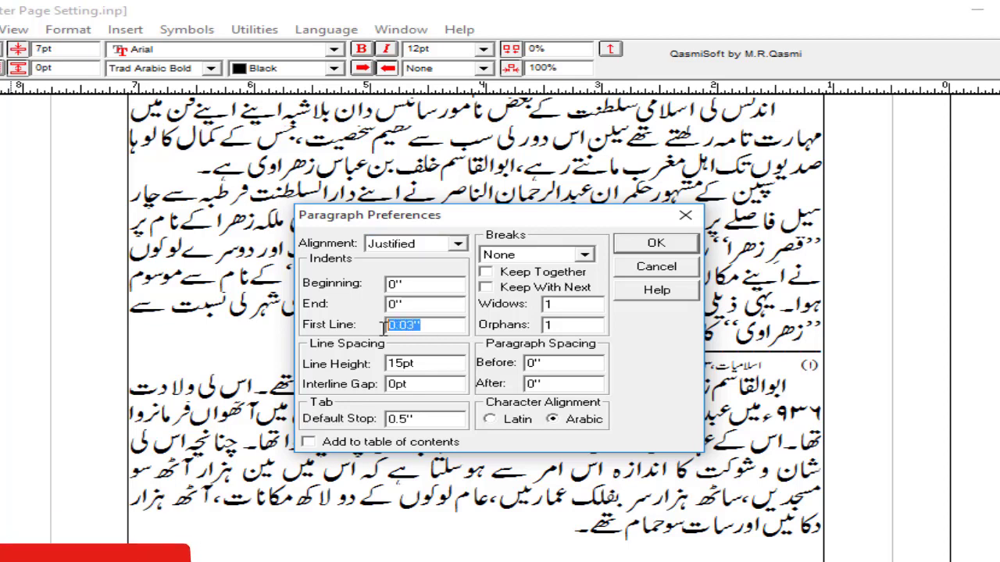
left_click(428, 326)
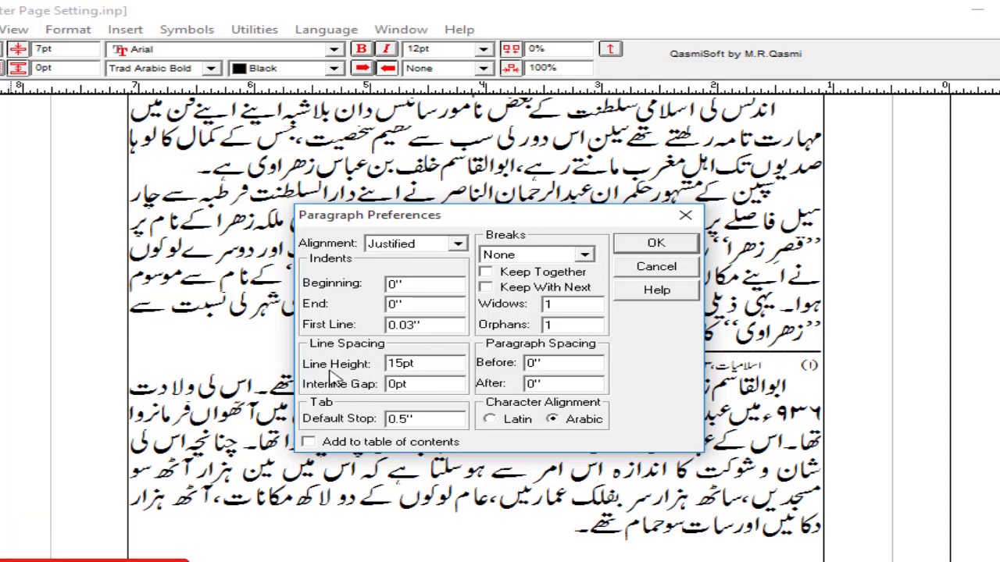
left_click_drag(423, 366, 380, 369)
left_click(431, 365)
left_click(432, 366)
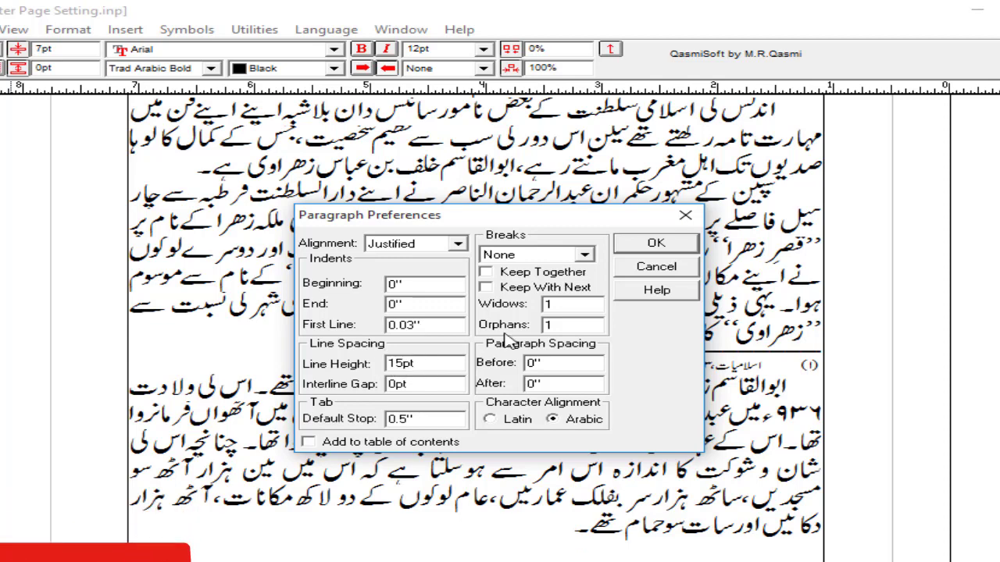
left_click(656, 249)
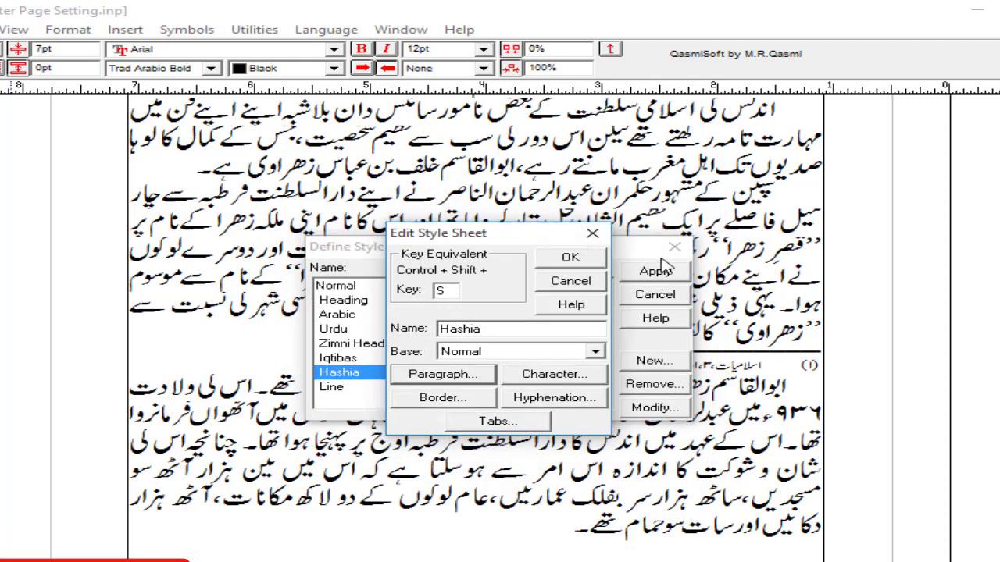
left_click(580, 258)
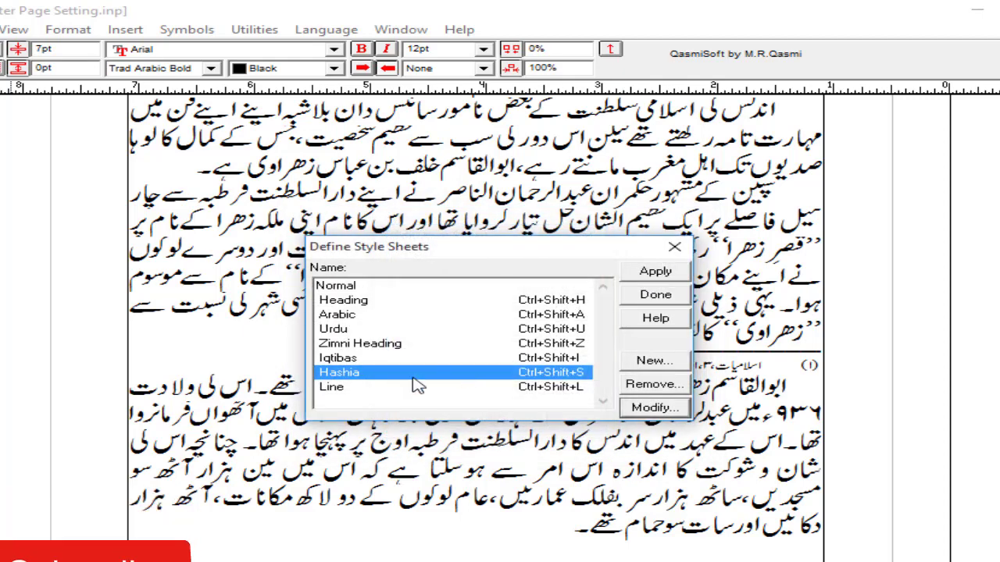
Open the Line style sheet for modification, review its character settings and keep Trad Arabic Bold as its Urdu font
left_click(379, 388)
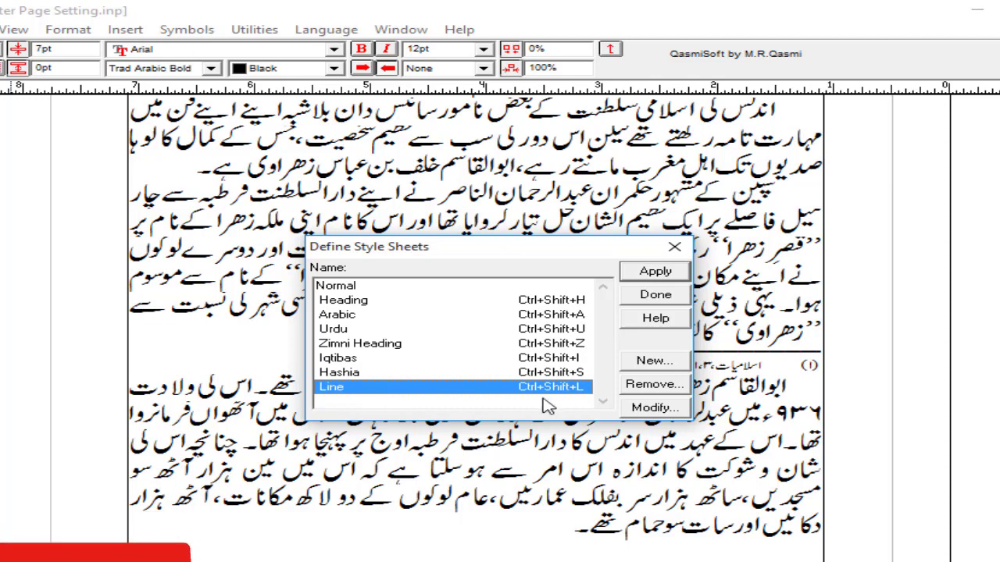
left_click(653, 408)
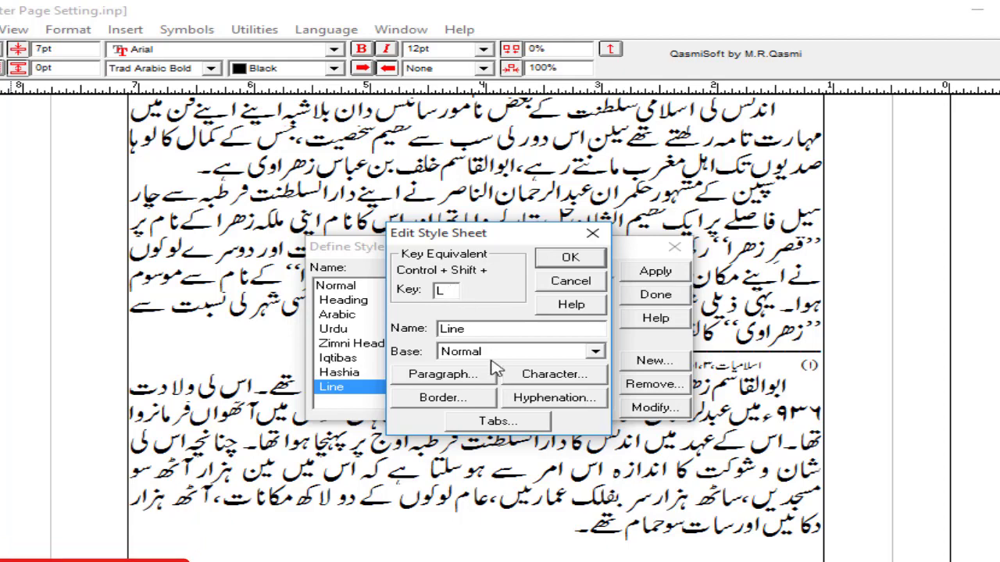
left_click(549, 375)
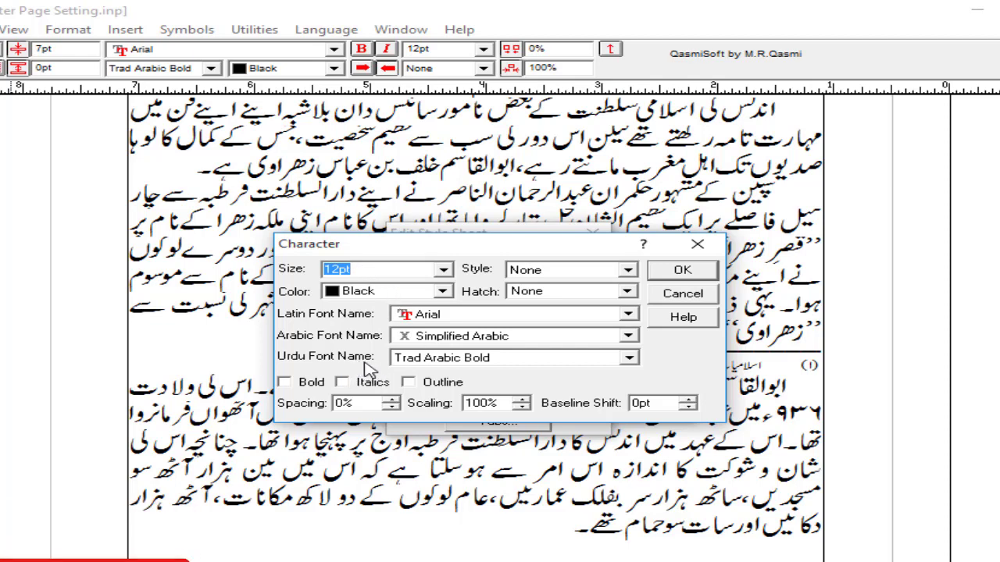
left_click(466, 364)
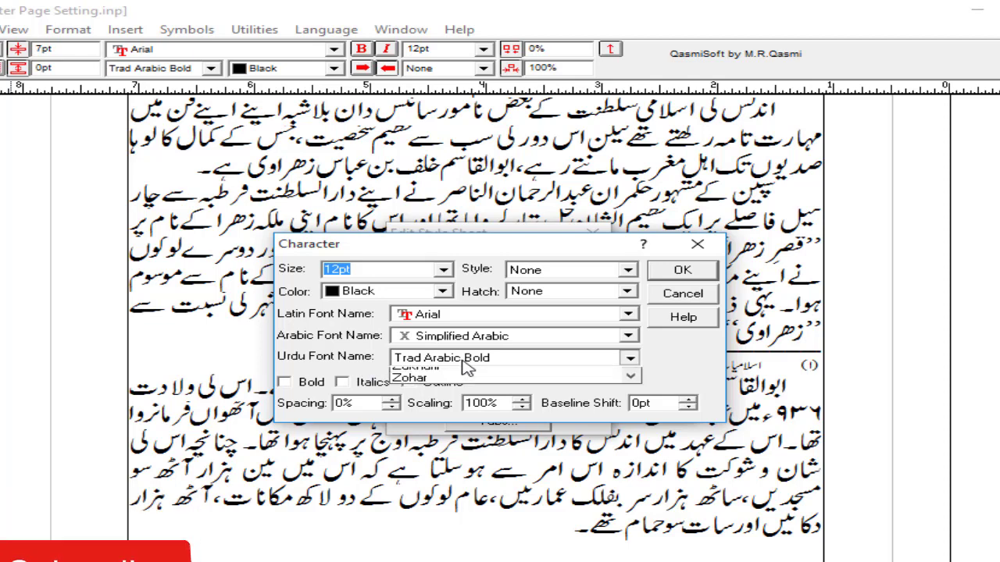
scroll(487, 390, "up", 1)
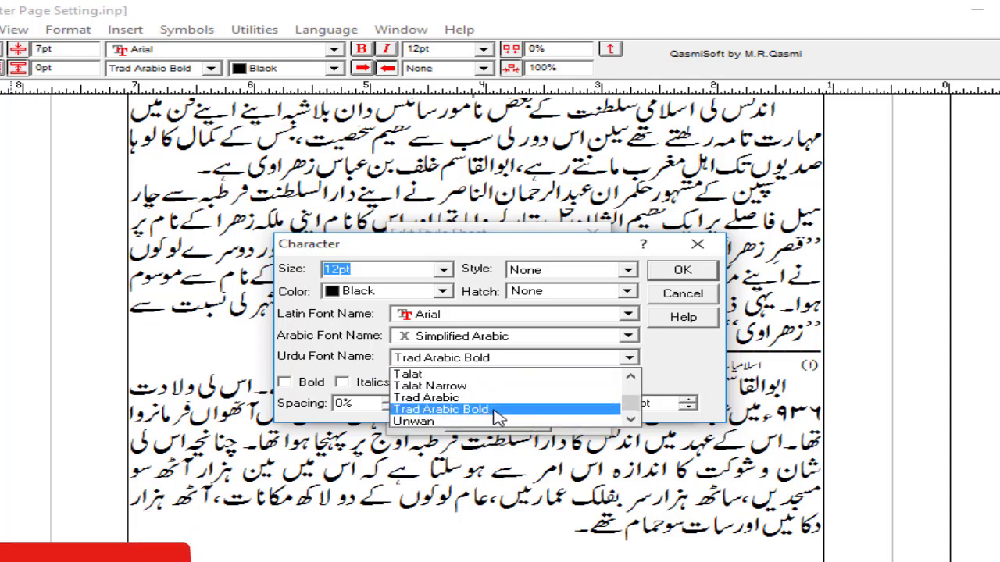
left_click(500, 409)
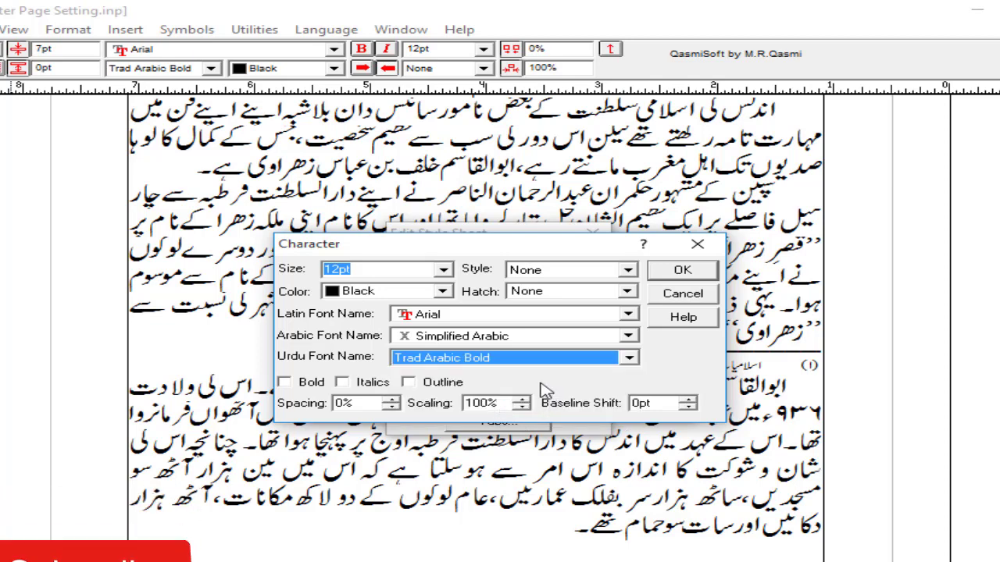
left_click(691, 274)
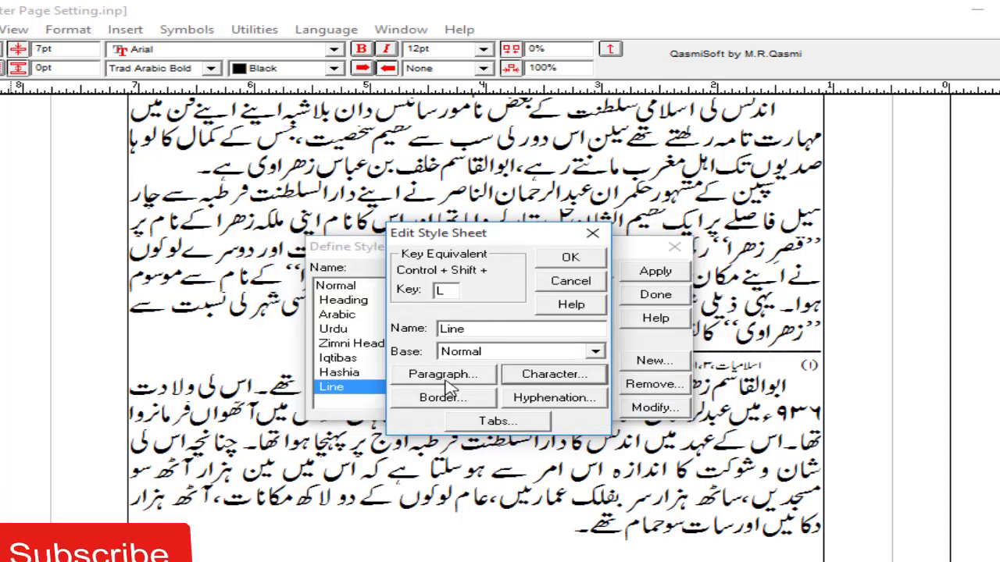
Review the Line style's paragraph preferences, especially the line height, and accept the style as it is
left_click(442, 375)
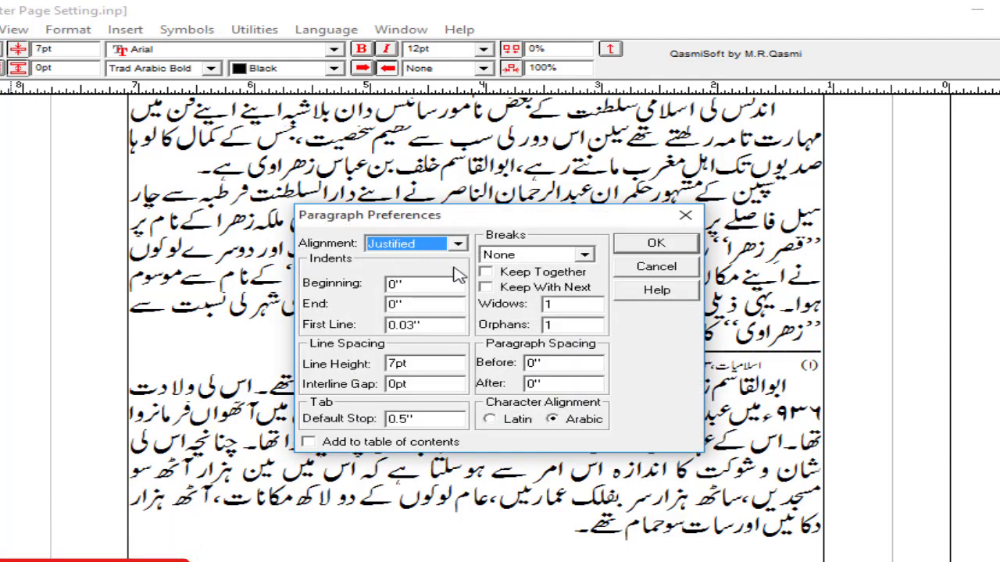
double_click(410, 366)
left_click(424, 365)
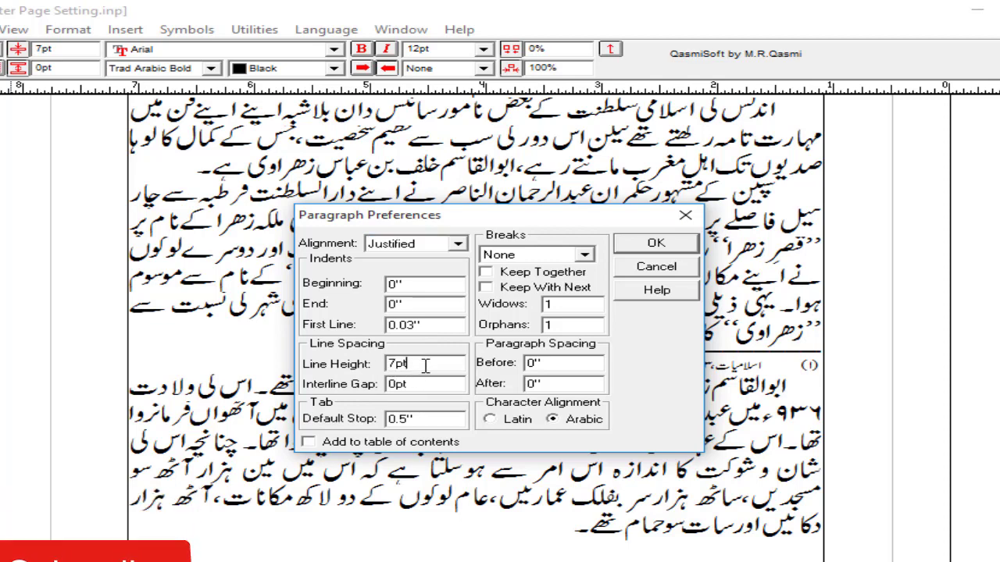
left_click(661, 247)
left_click(570, 259)
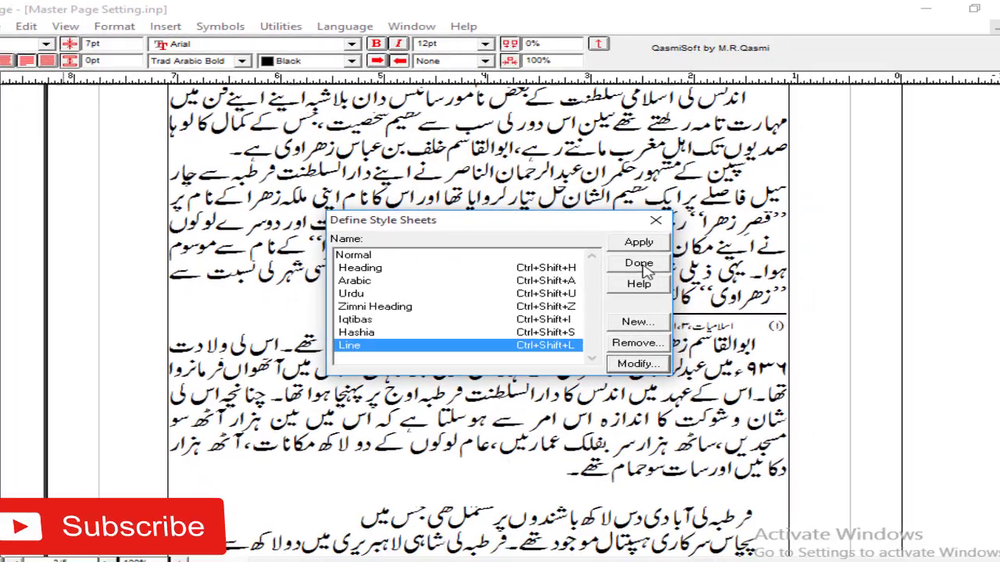
Close the style sheet definitions and check which styles the first footnote's separator line and reference text use
left_click(656, 297)
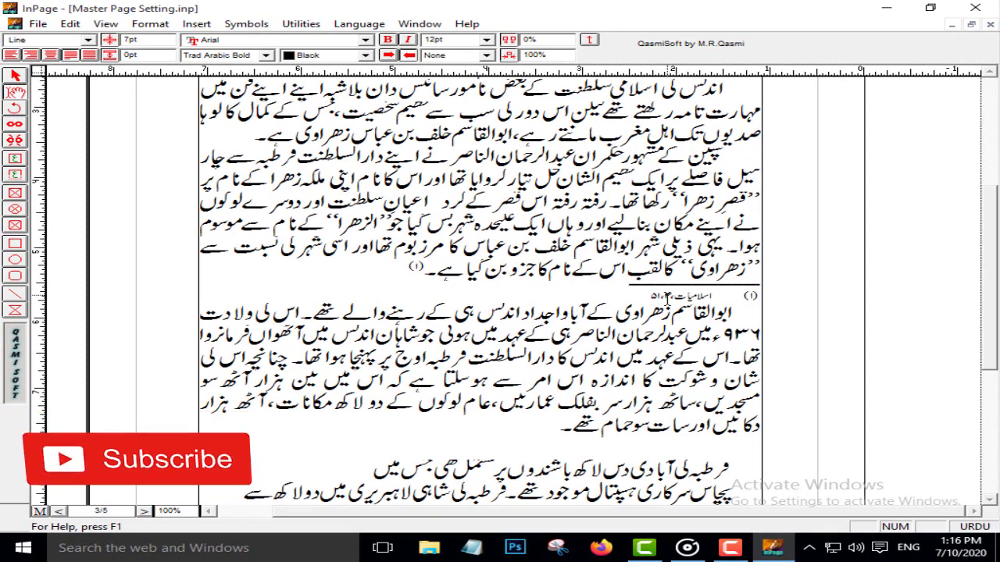
left_click_drag(650, 297, 712, 296)
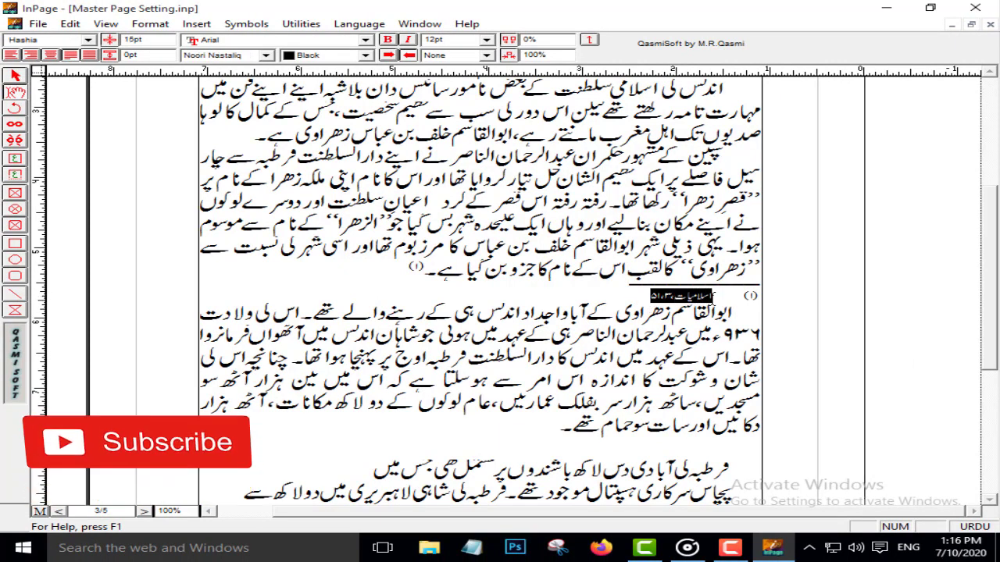
left_click(732, 289)
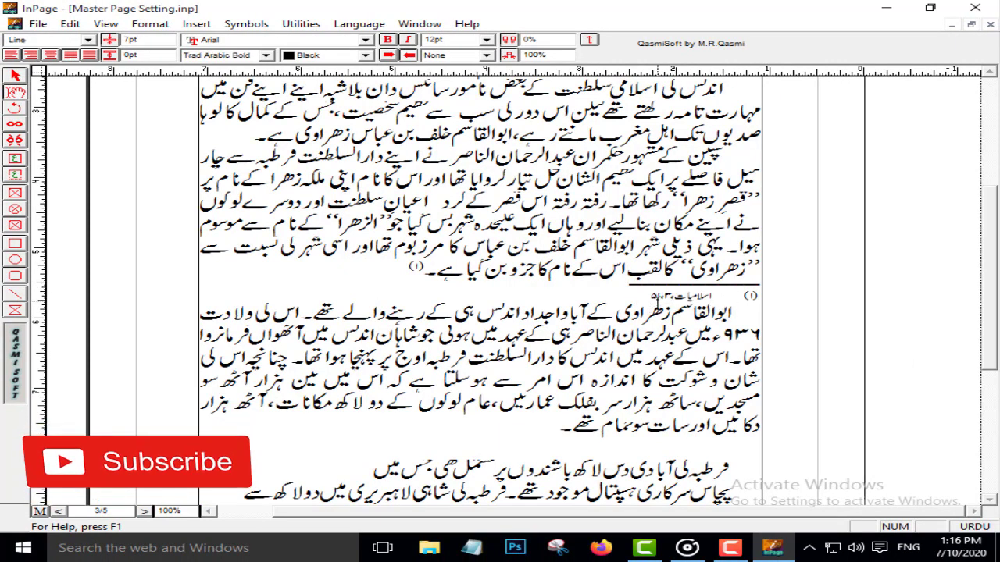
left_click(655, 298)
left_click_drag(710, 298, 639, 313)
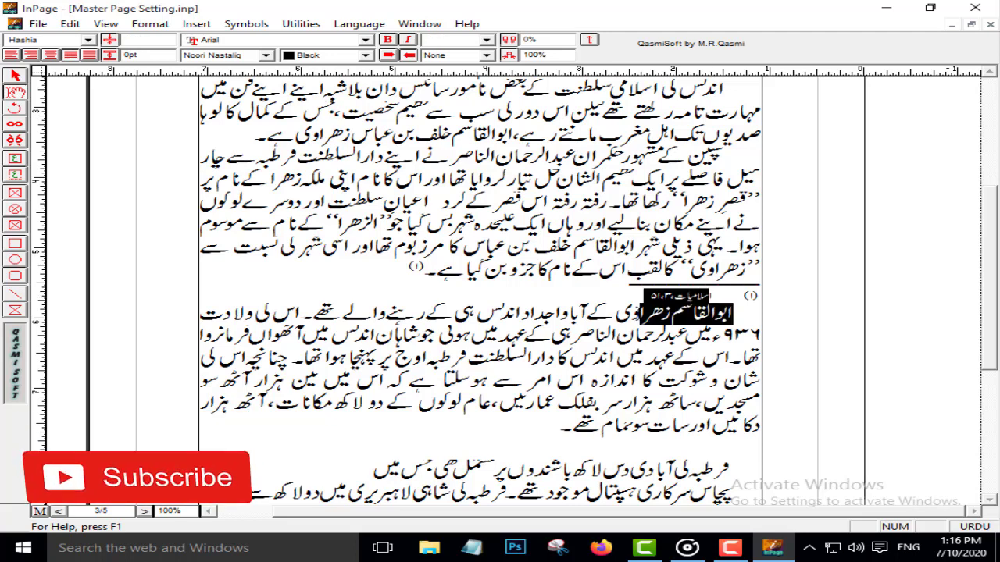
left_click(642, 291)
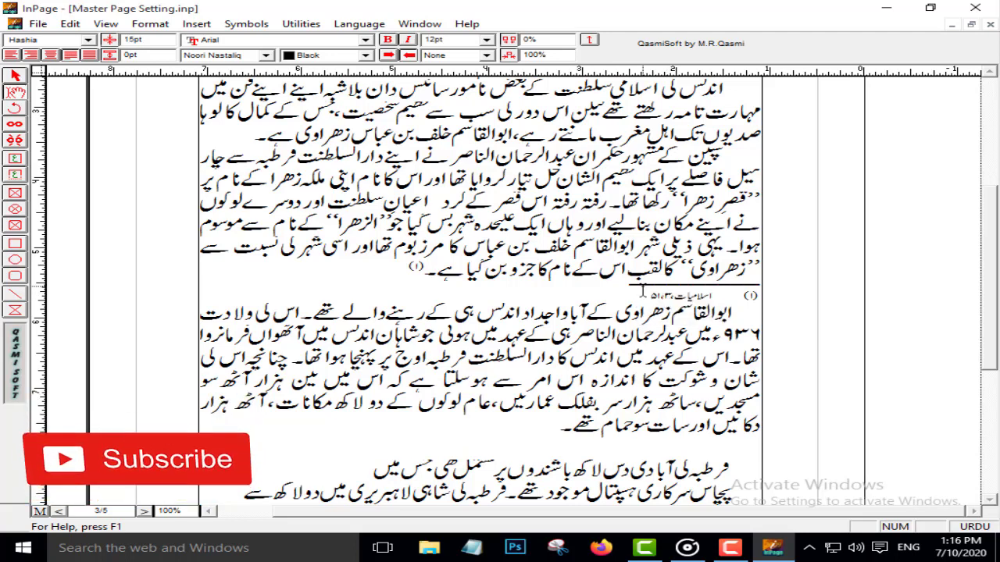
left_click_drag(648, 295, 709, 296)
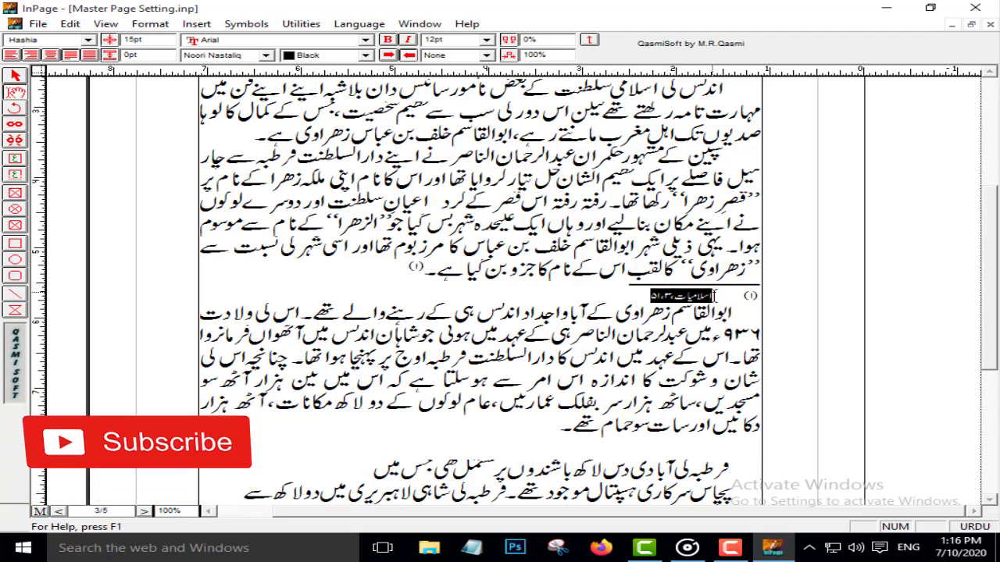
left_click(684, 296)
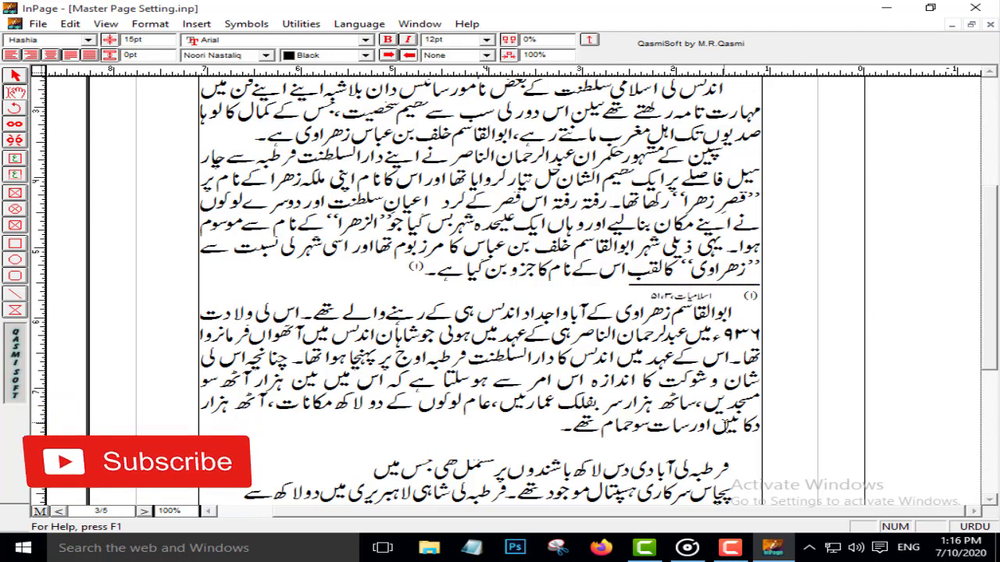
Add a footnote reading "(۱) اسلامیات،۴،۵۱" in the Hashia style on the last line of page 3's text box
left_click_drag(990, 322, 993, 392)
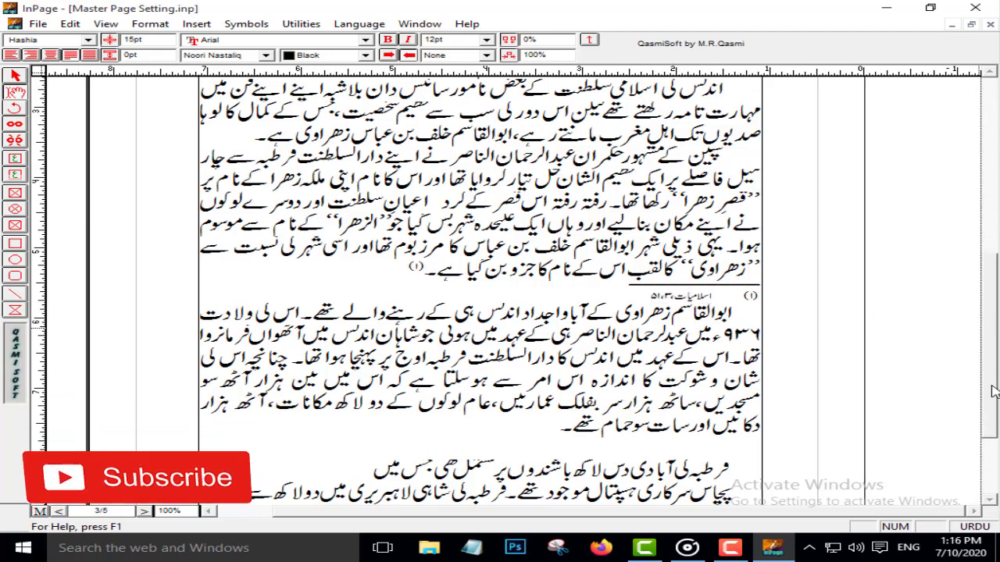
left_click(743, 373)
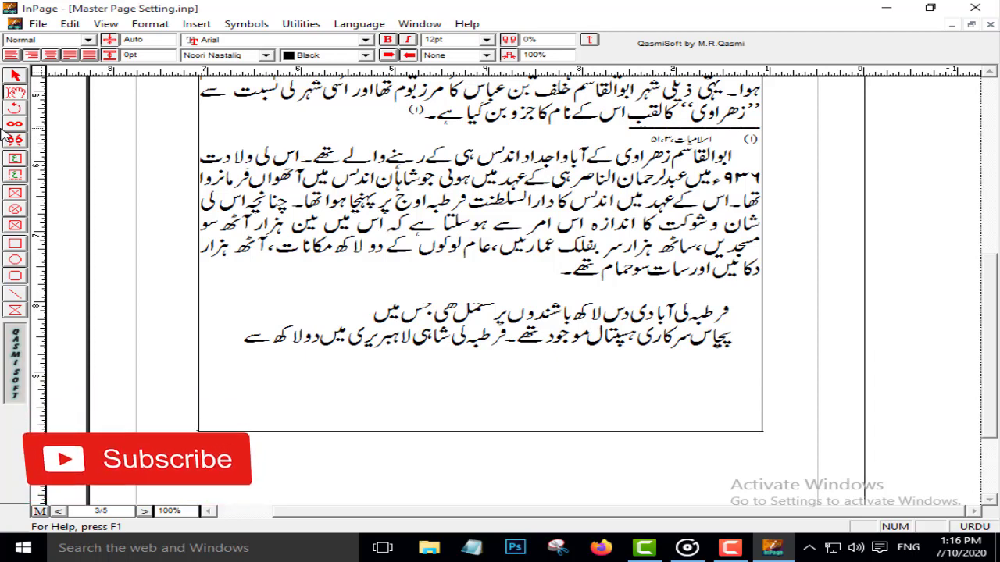
key("ctrl+1")
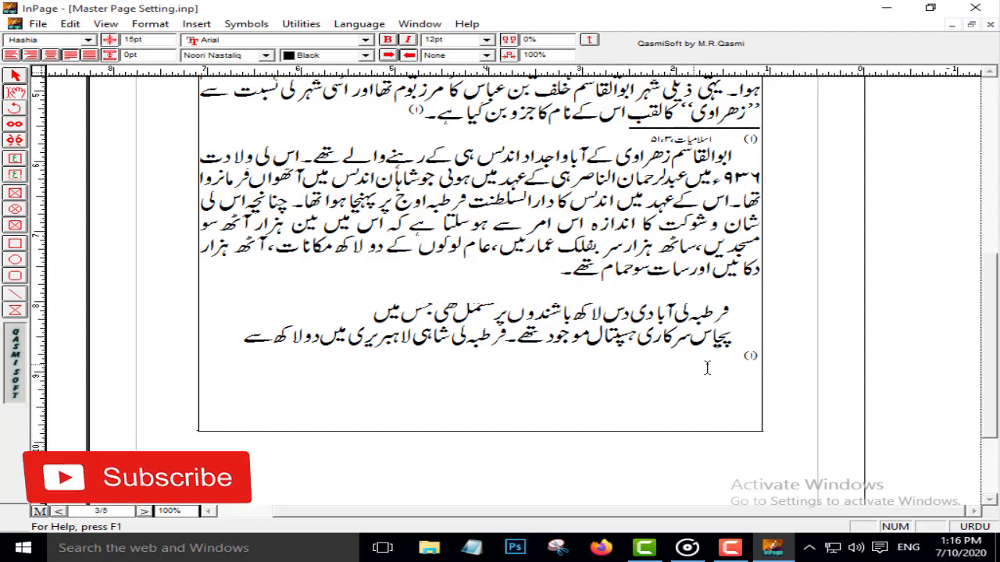
left_click(748, 420)
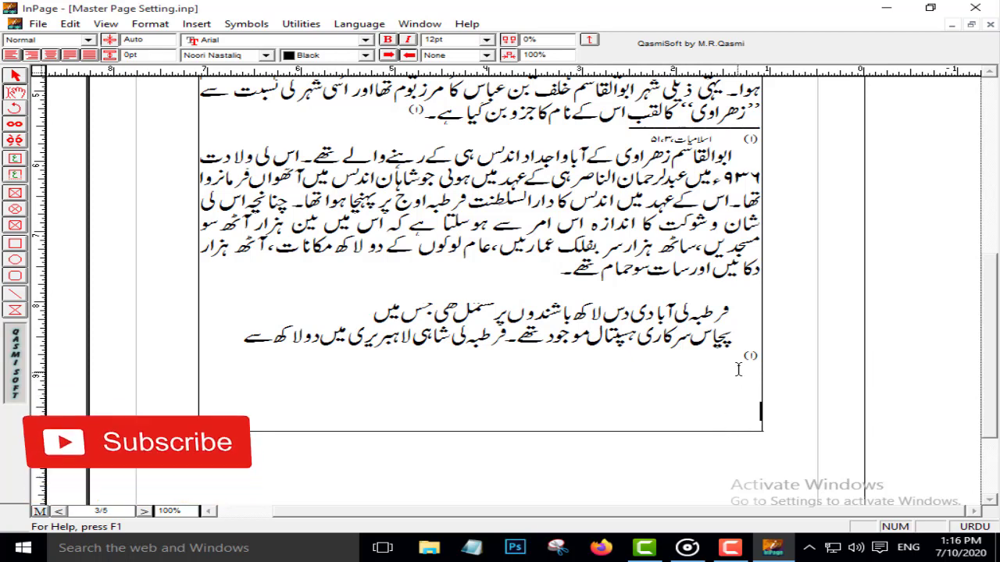
left_click_drag(739, 359, 755, 357)
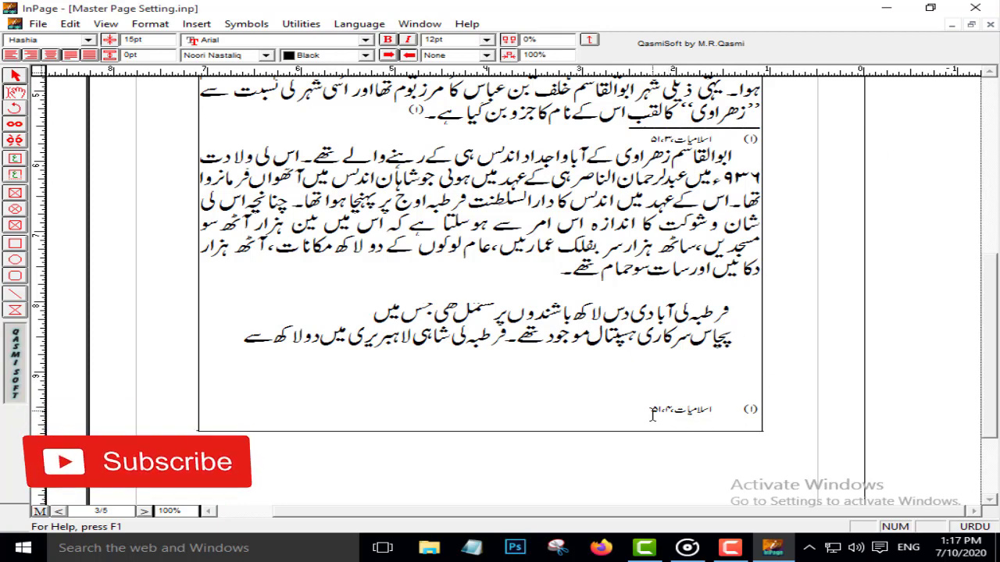
Add a separator line in the Line style directly above the new footnote at the foot of the page
left_click(694, 395)
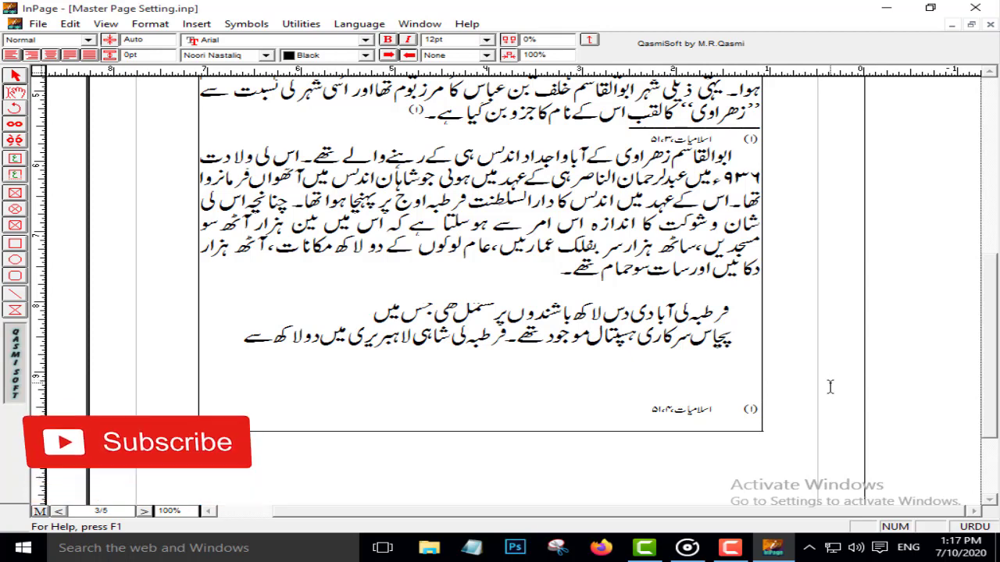
key("BackSpace")
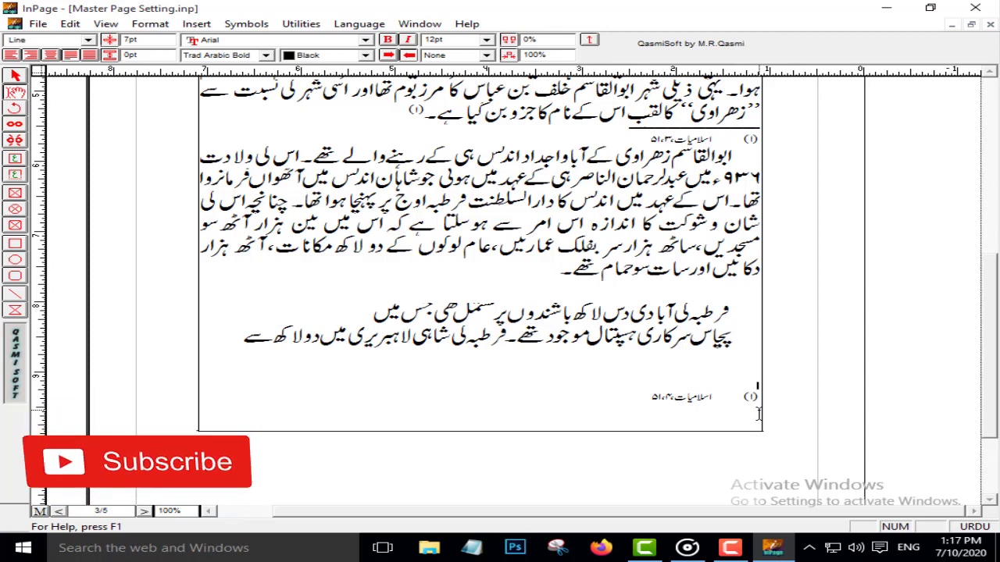
type("___")
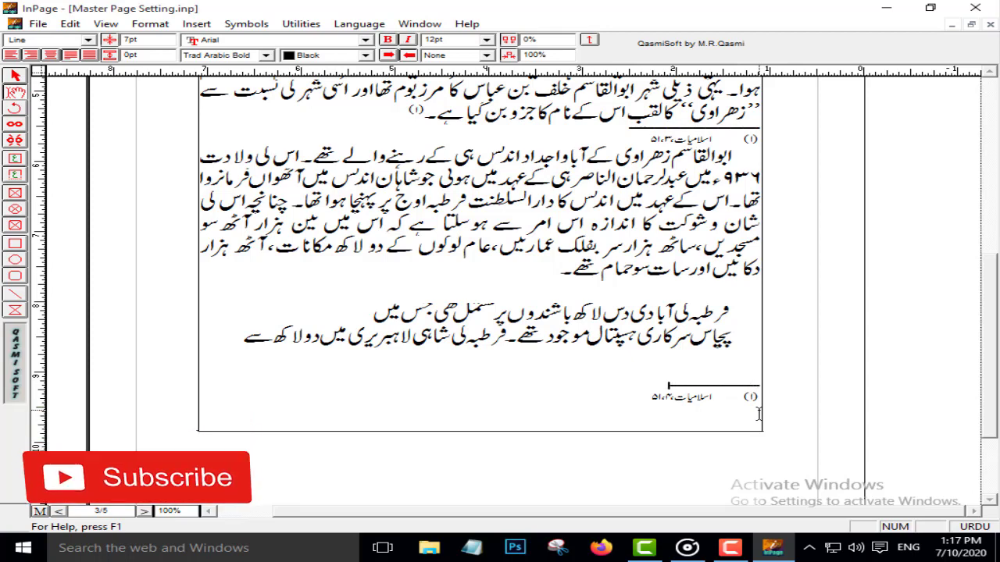
type("____")
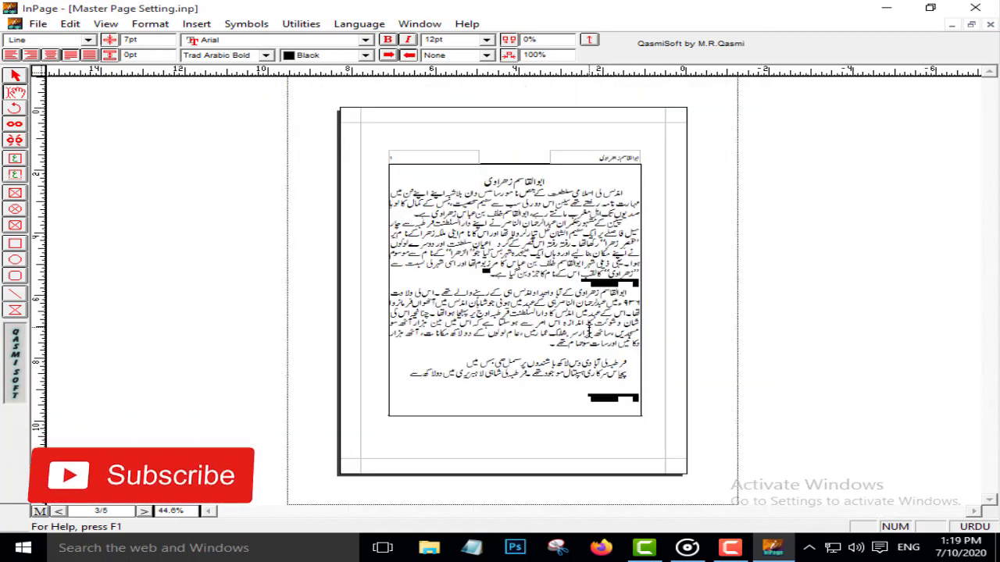
Insert a paragraph break after "شان و شوکت" in the body paragraph between the two footnotes to test how the lower footnote shifts
key("ctrl+1")
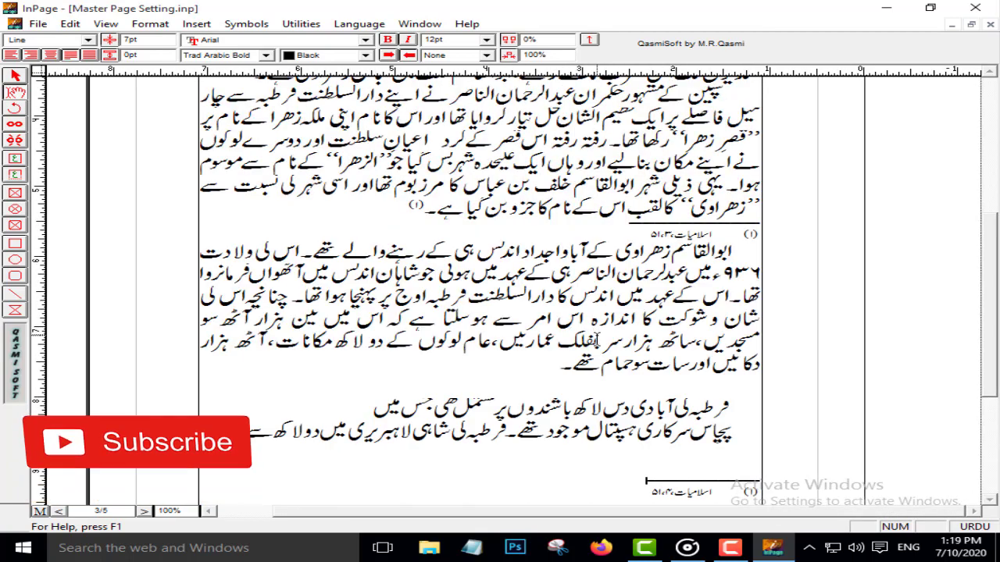
right_click(689, 428)
right_click(605, 390)
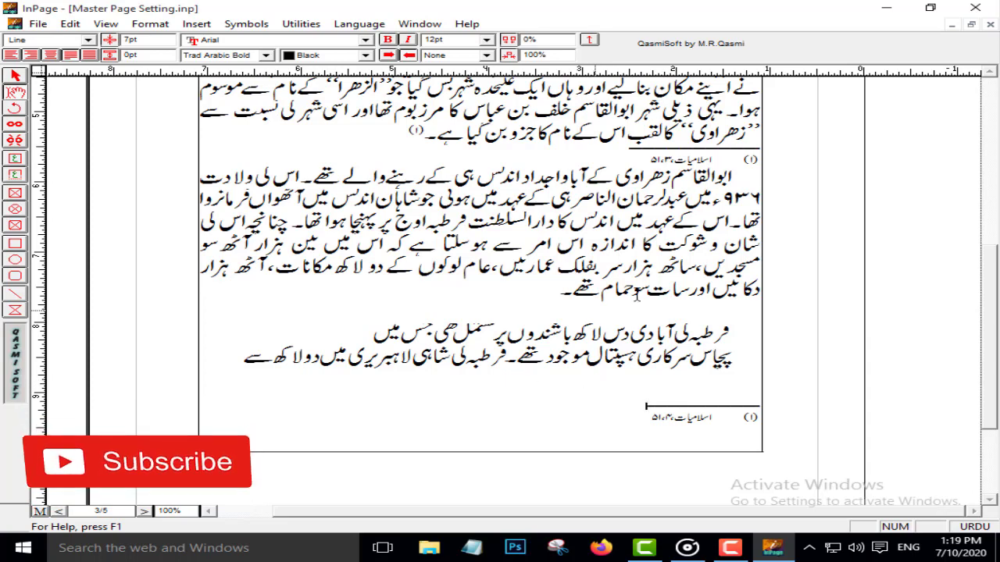
left_click(653, 245)
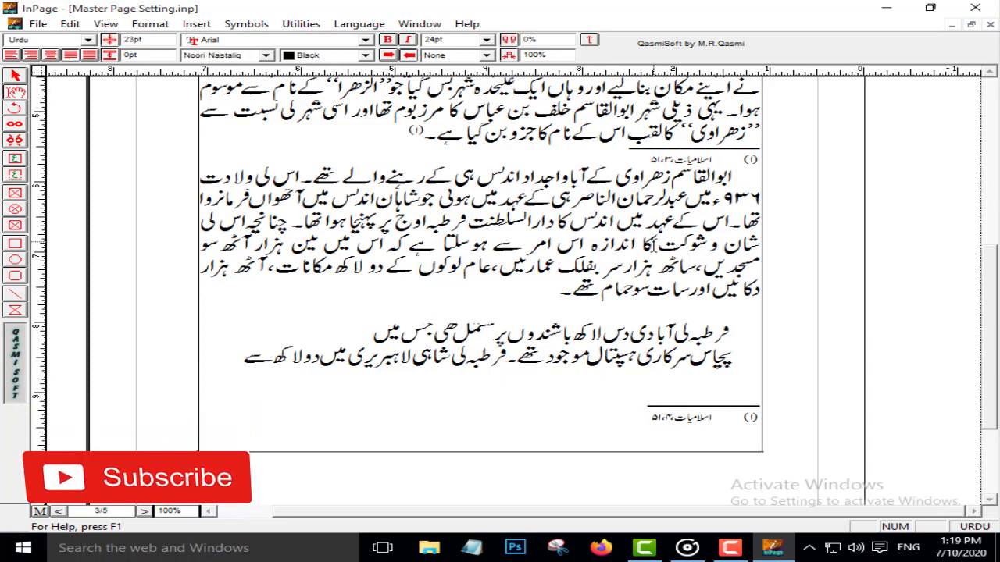
key("Return")
key("Return")
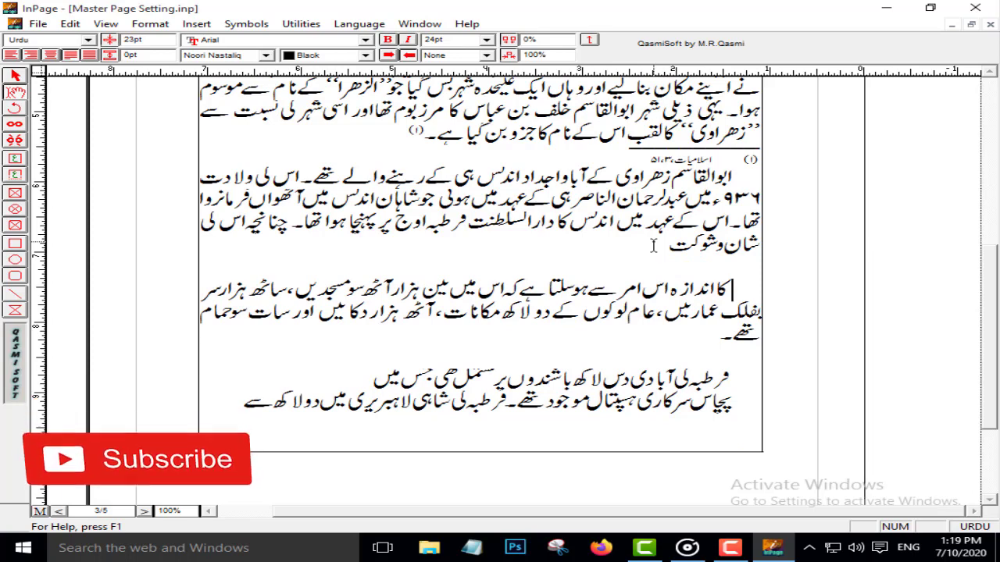
key("BackSpace")
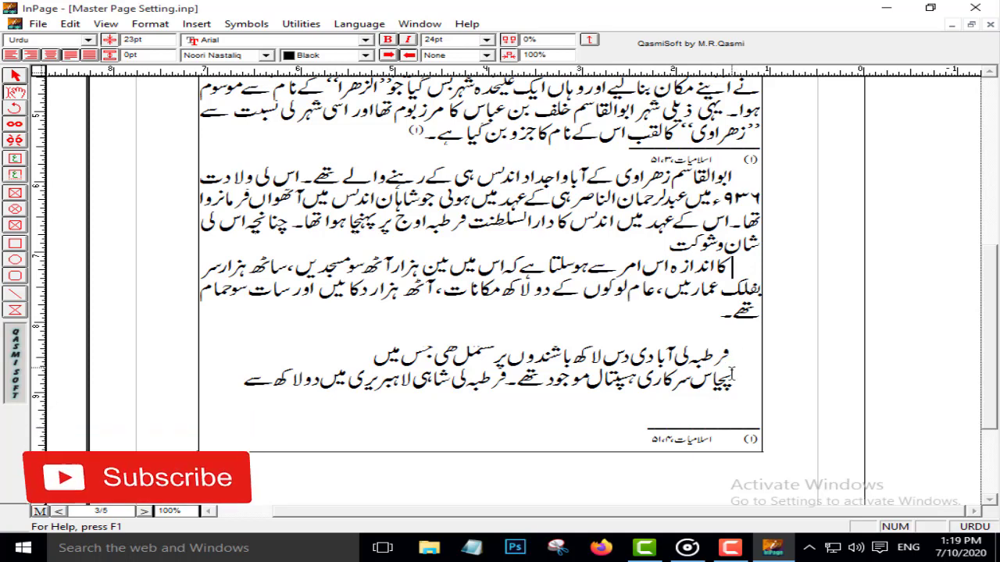
Examine the following page and step through the lines around the lower footnote to check its position and styles
key("ctrl+a")
left_click(670, 358)
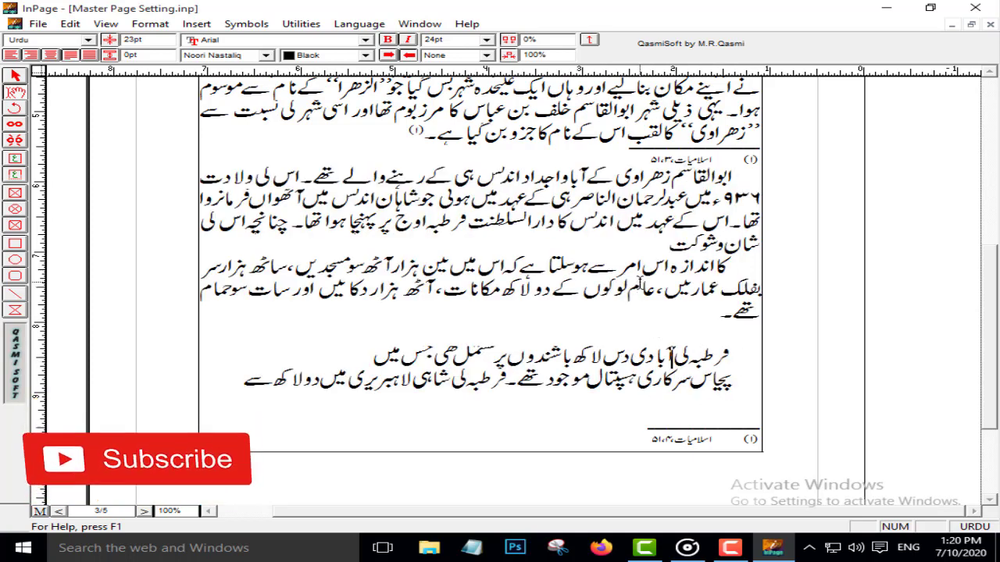
left_click(673, 337)
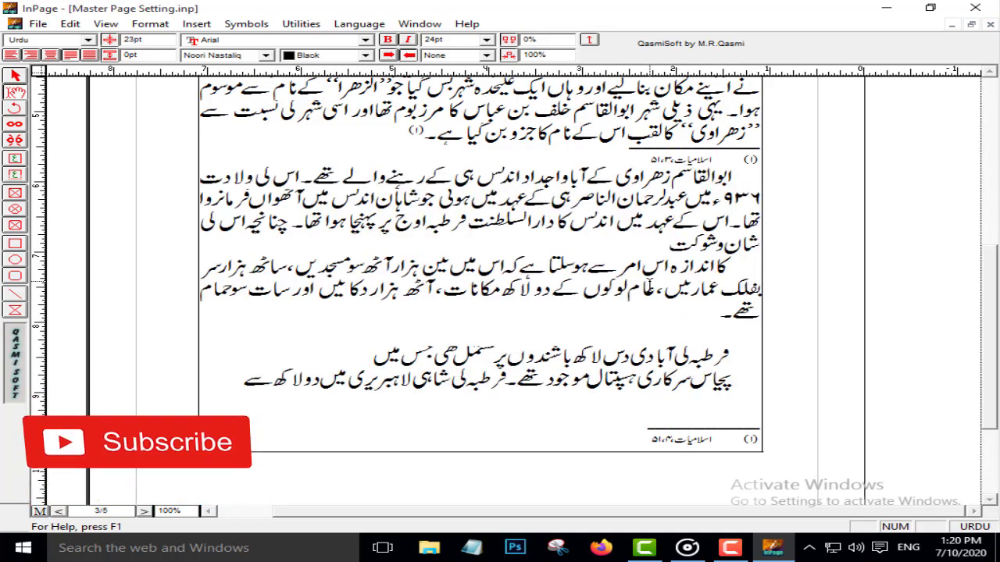
left_click(650, 439)
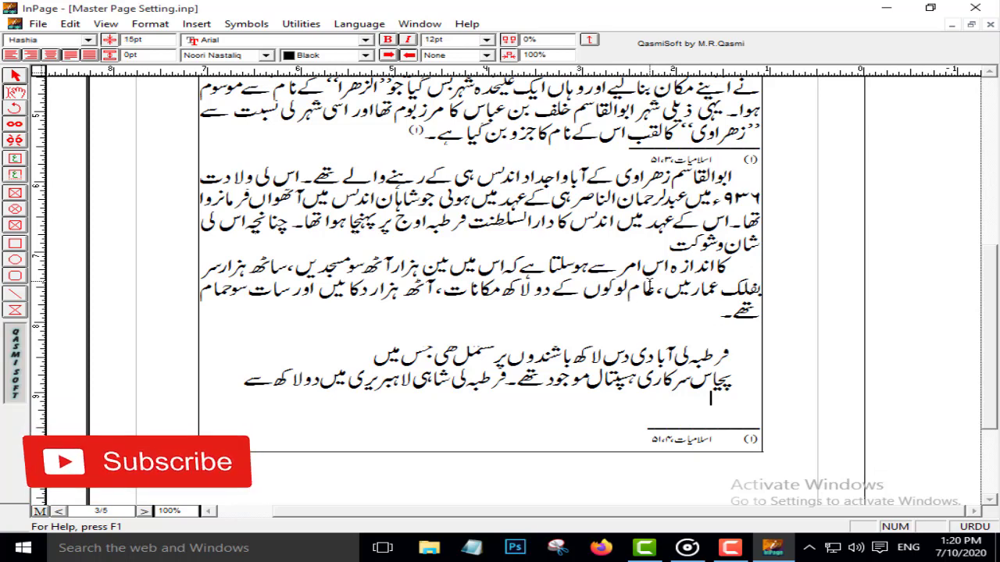
key("Page_Down")
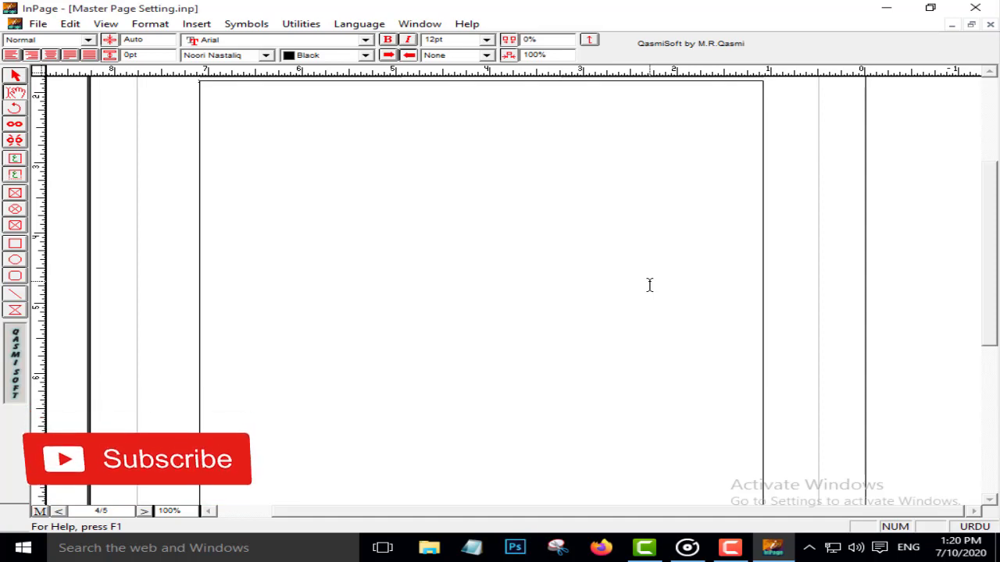
key("Page_Up")
key("Up")
key("Up")
key("Up")
key("Up")
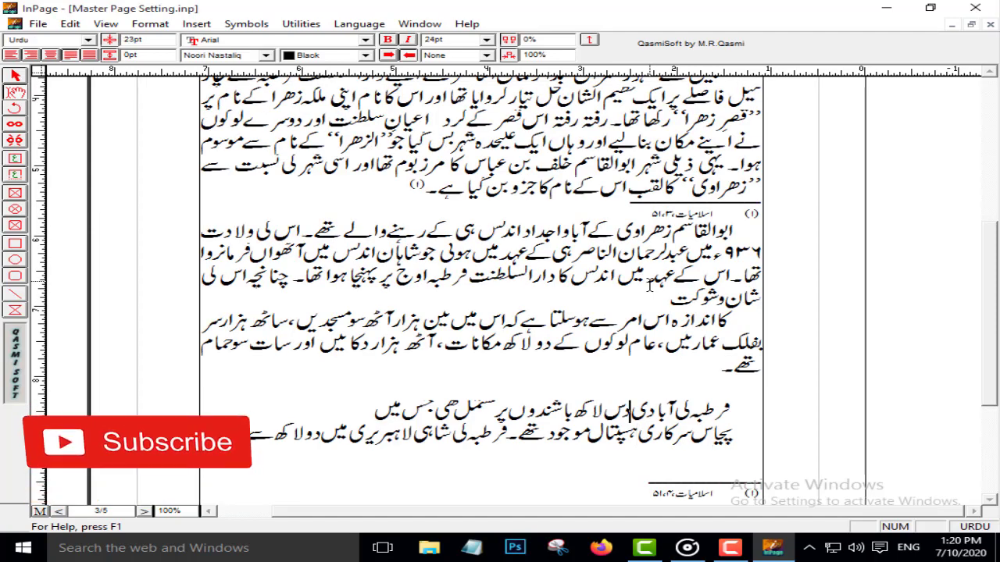
key("Down")
key("Down")
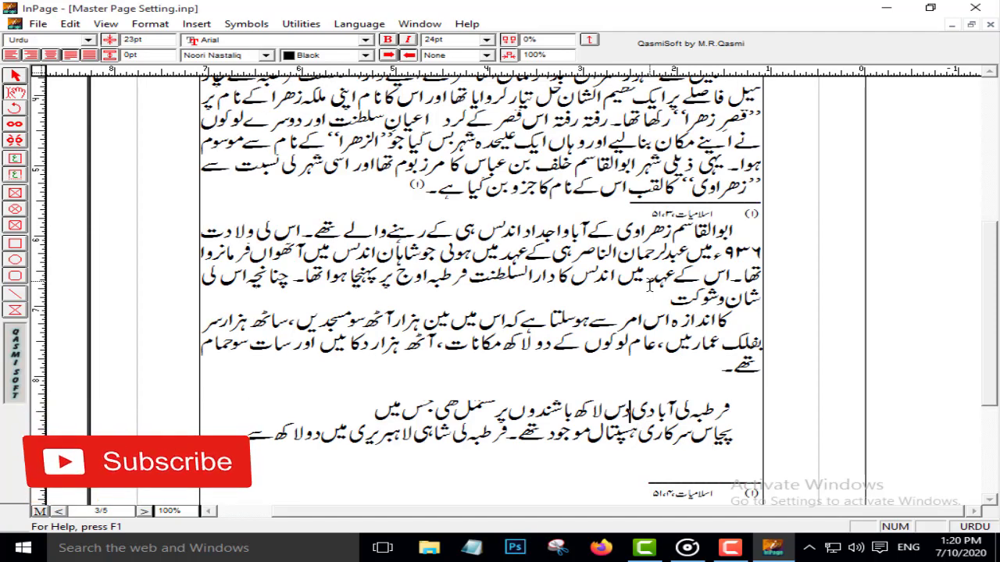
key("Down")
key("Down")
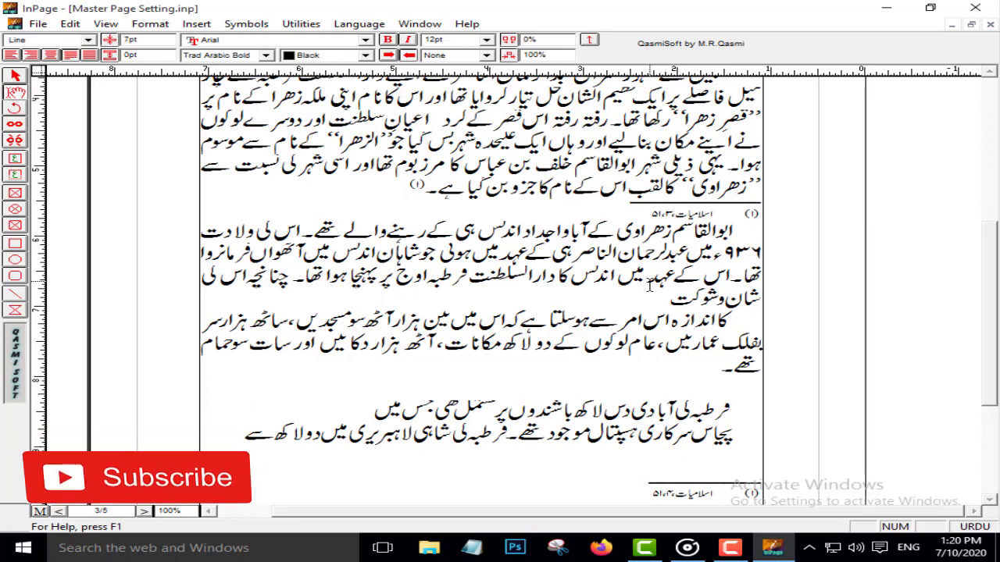
key("Down")
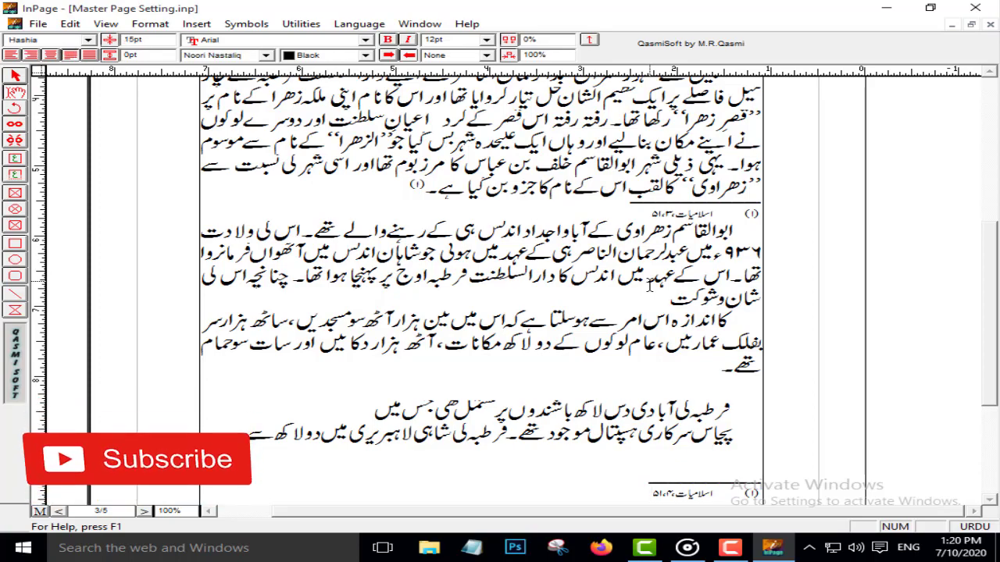